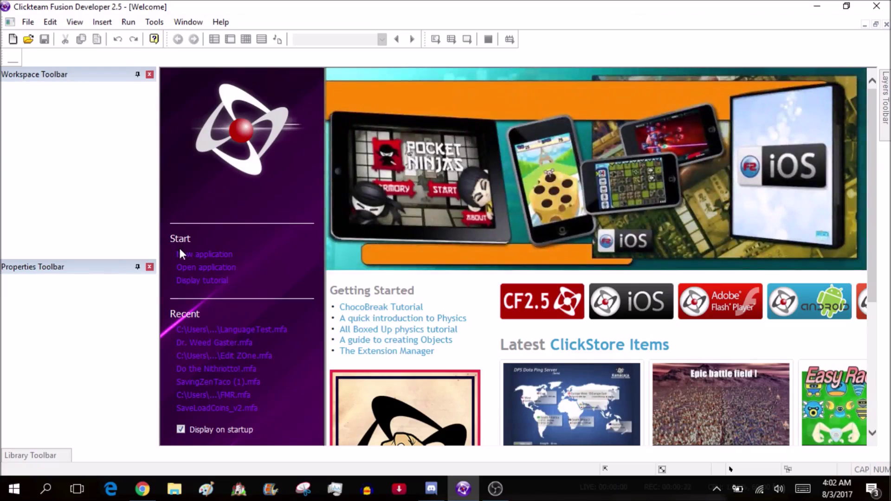
- Create Application 1, set its Runtime Display Mode to Standard, and open Frame 1's editor
click(183, 255)
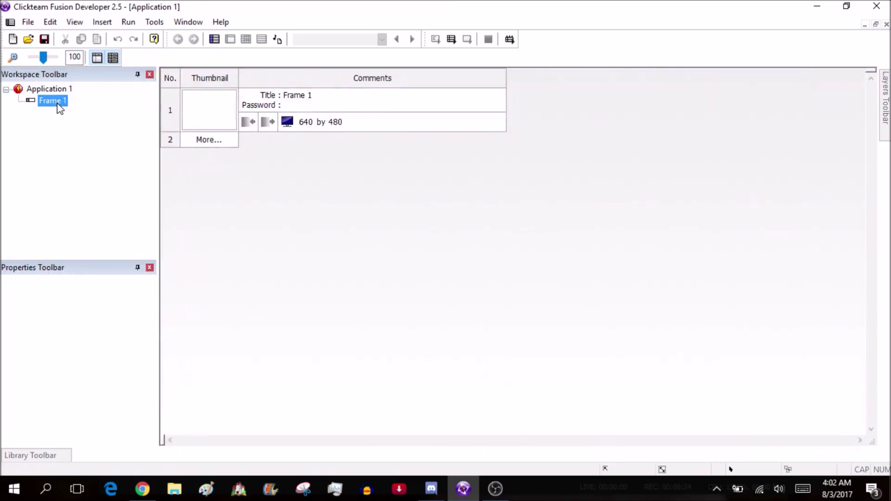
double_click(57, 104)
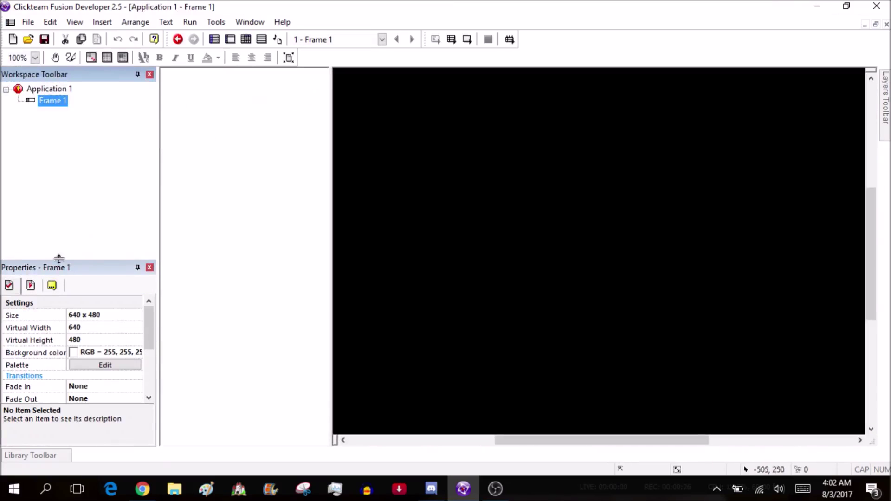
click(47, 88)
click(52, 285)
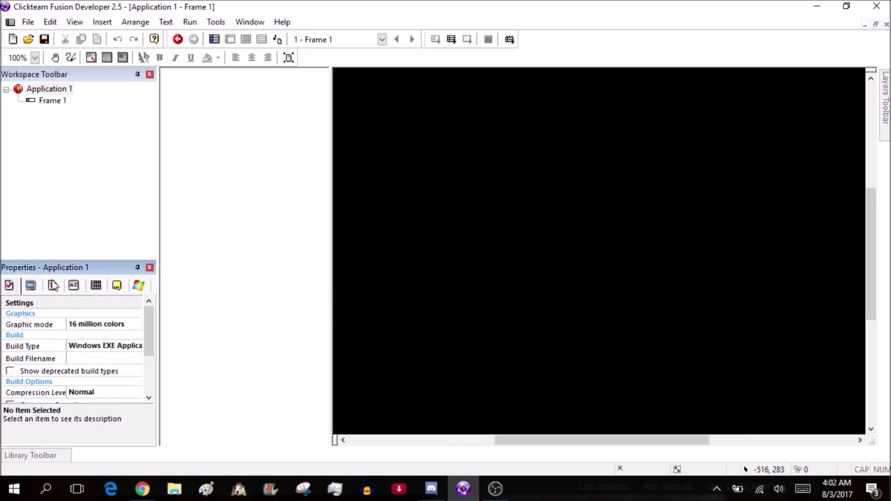
scroll(146, 328, down, 1)
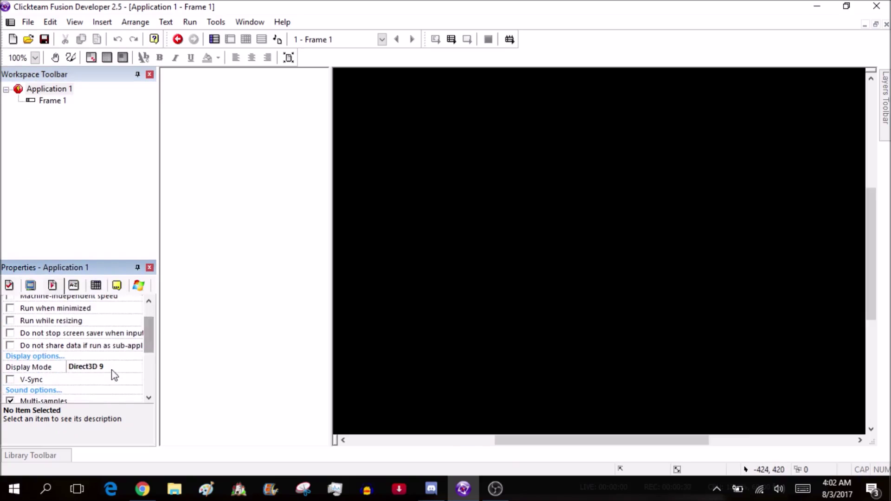
click(106, 366)
click(84, 378)
double_click(42, 88)
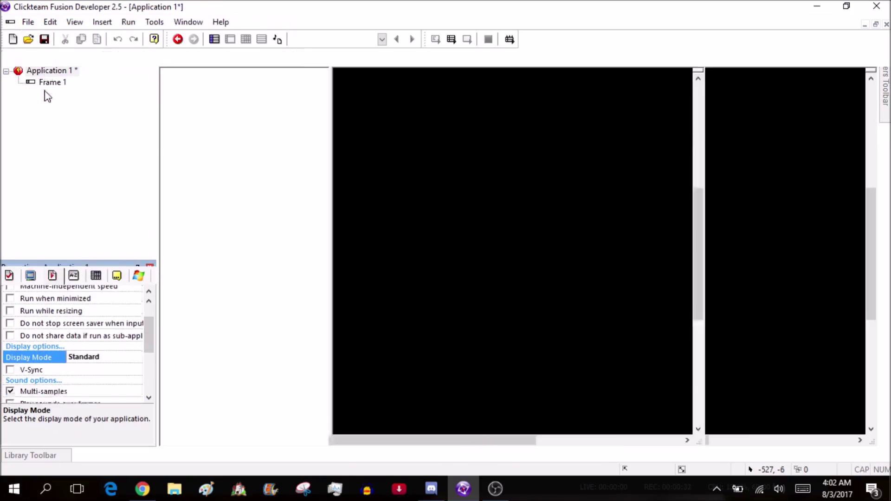
click(50, 101)
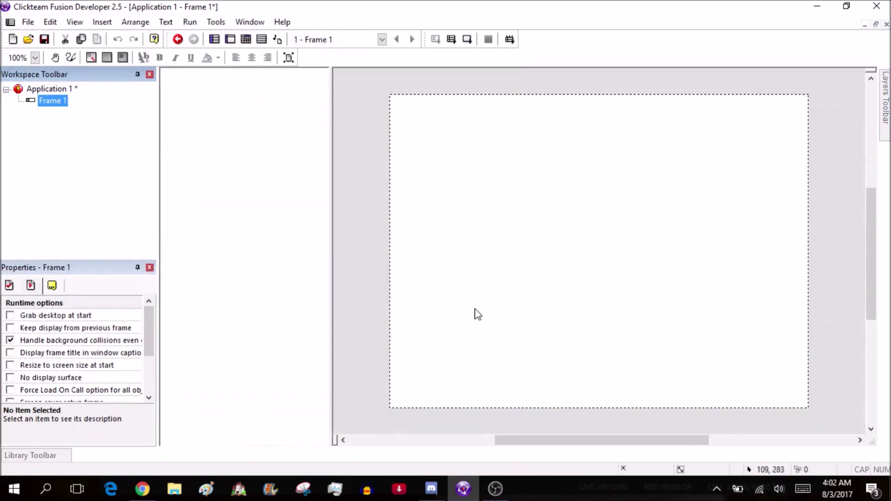
- Add a Counter object to Frame 1 by searching 'Coun' in Create new object
double_click(387, 216)
click(410, 136)
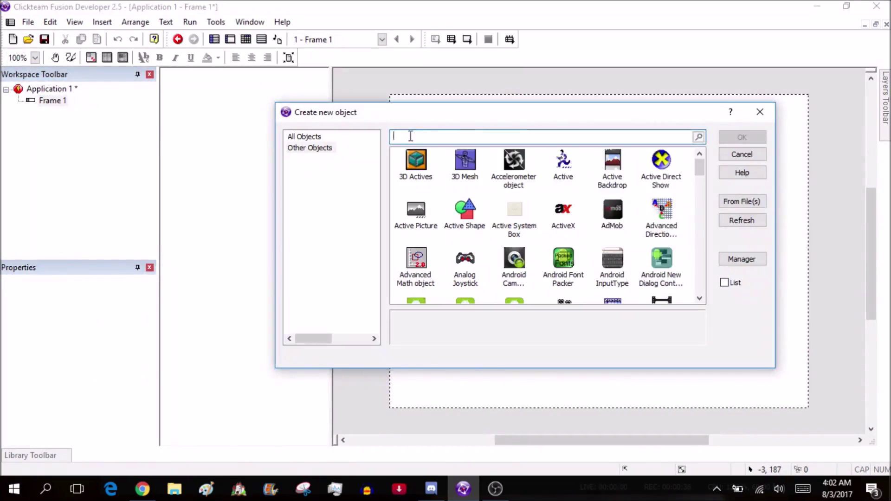
text(Coun)
double_click(415, 166)
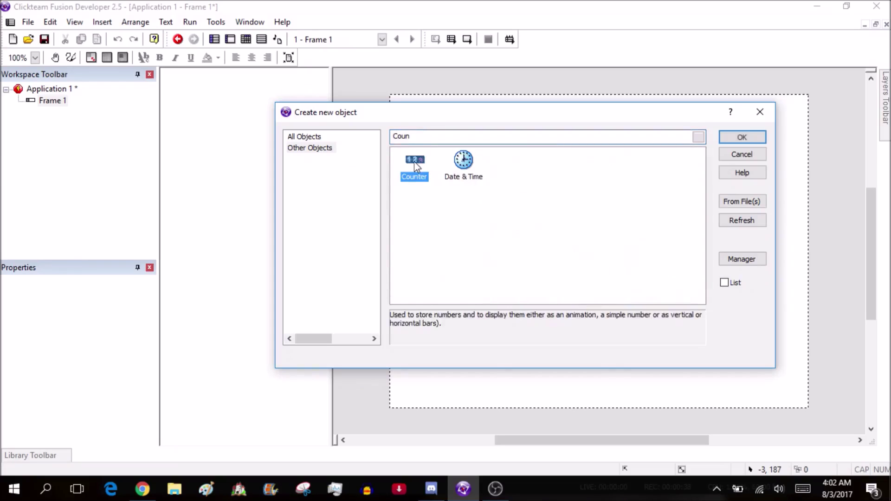
click(443, 175)
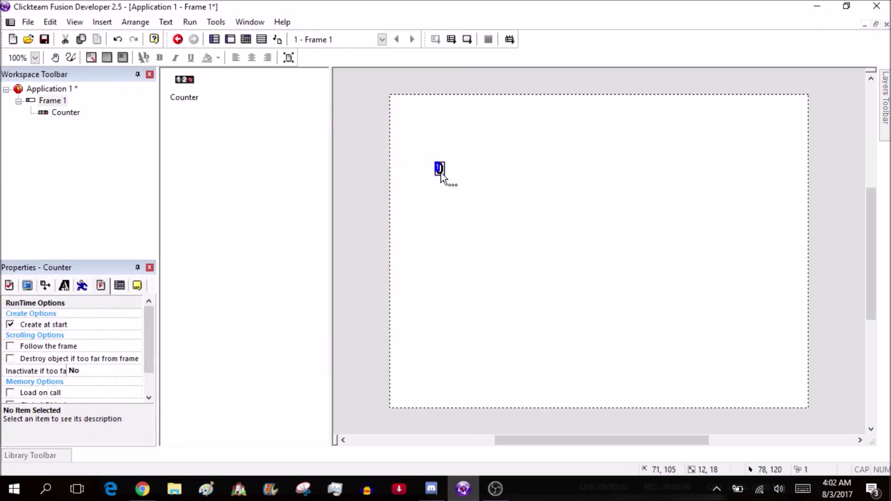
- Resize the Counter to about 127 by 192 and move it into the bottom-right corner
drag(447, 178, 553, 348)
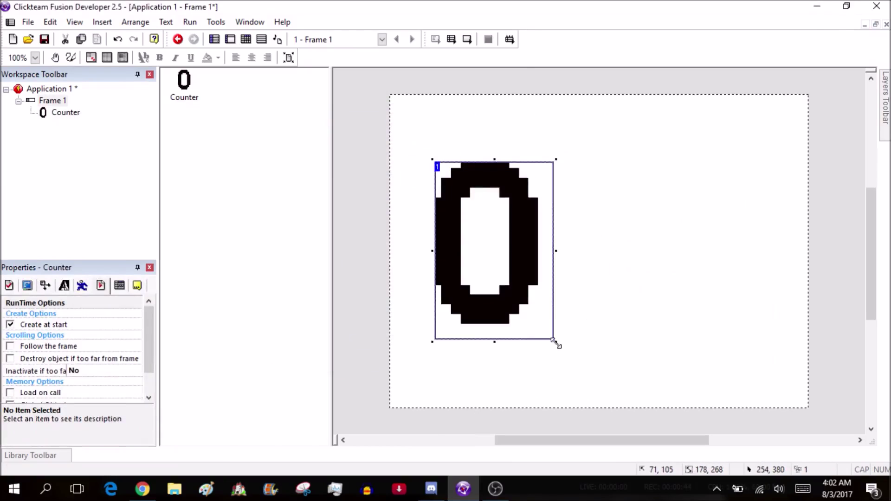
drag(533, 297, 750, 302)
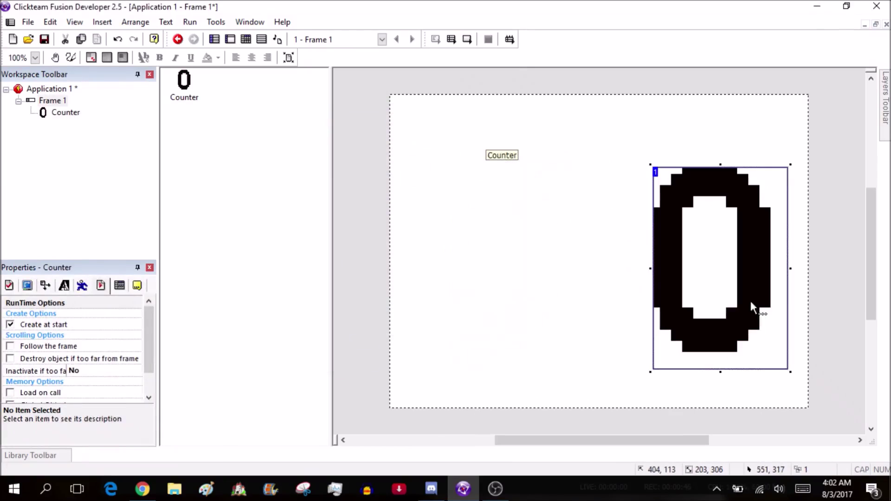
drag(791, 163, 740, 240)
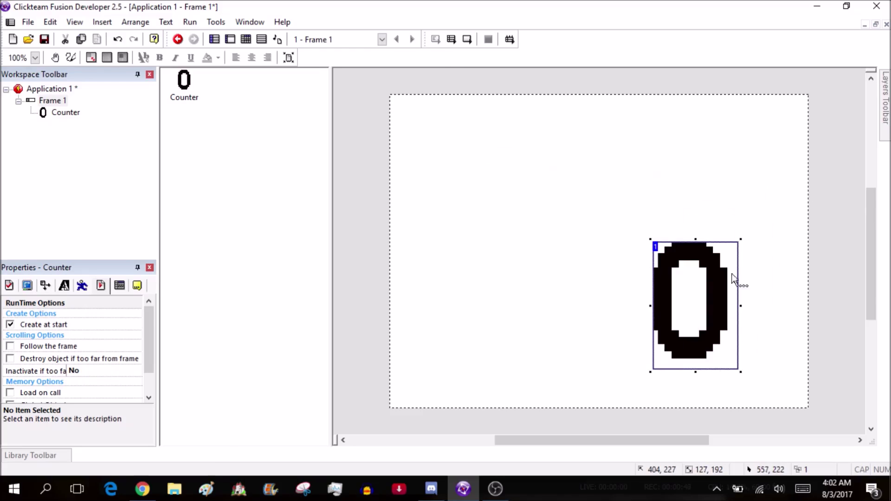
drag(714, 299, 778, 337)
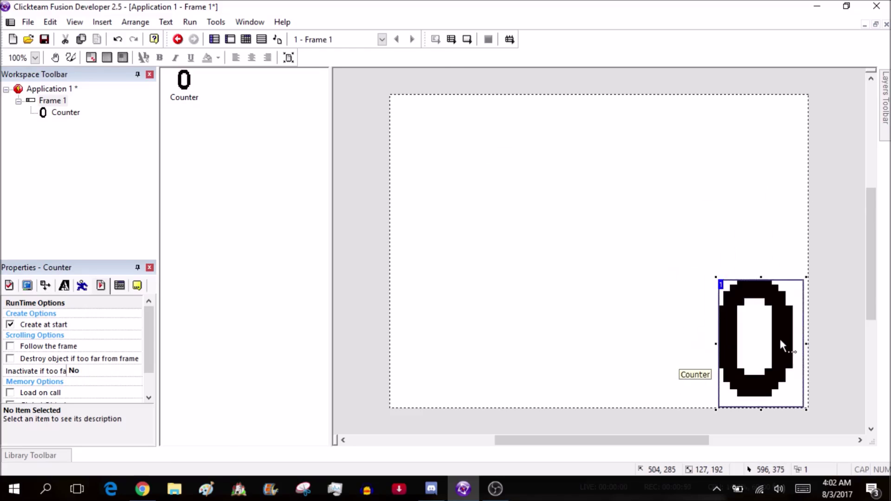
double_click(603, 259)
- Place the first Active object and Active 2 on the frame
text(Coun)
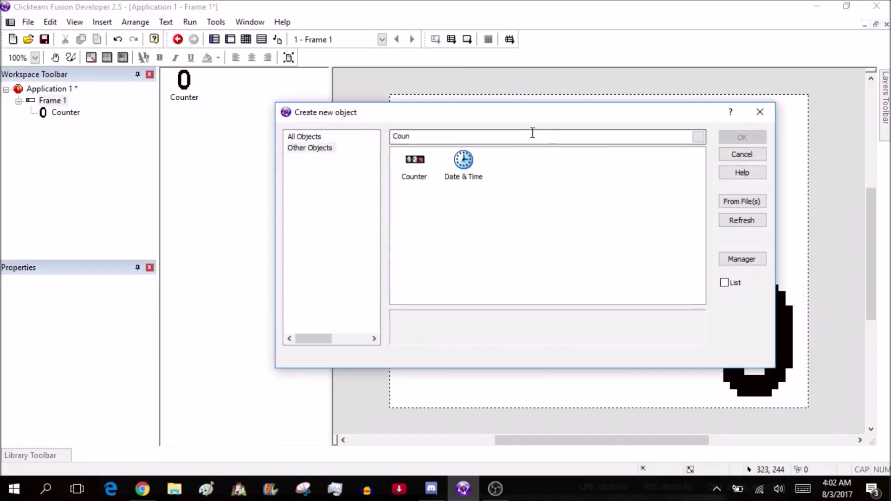
click(698, 138)
click(562, 163)
double_click(562, 163)
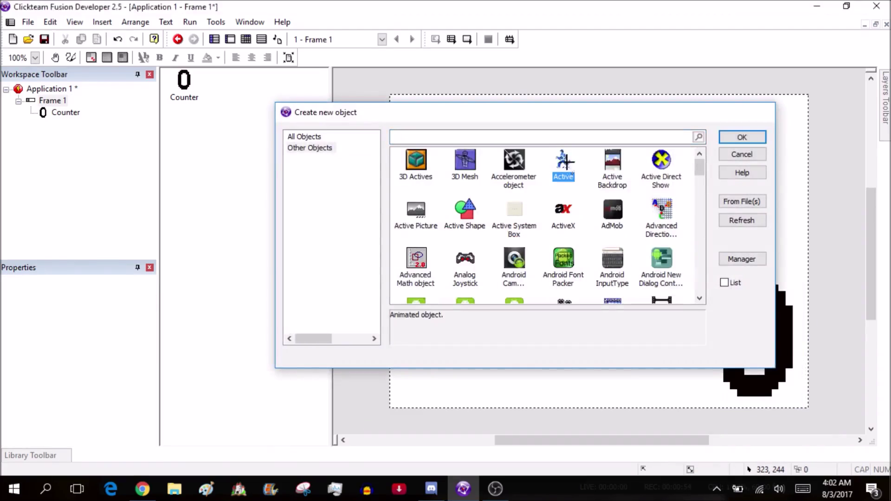
click(480, 169)
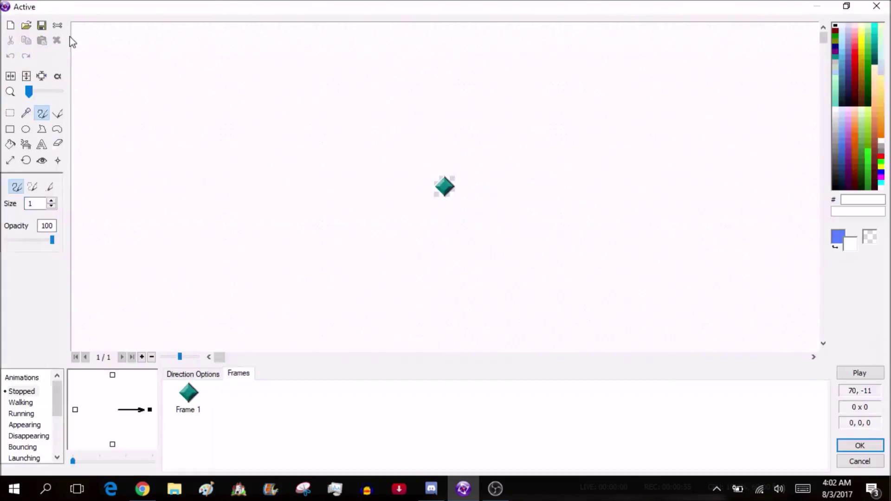
key(Return)
double_click(459, 203)
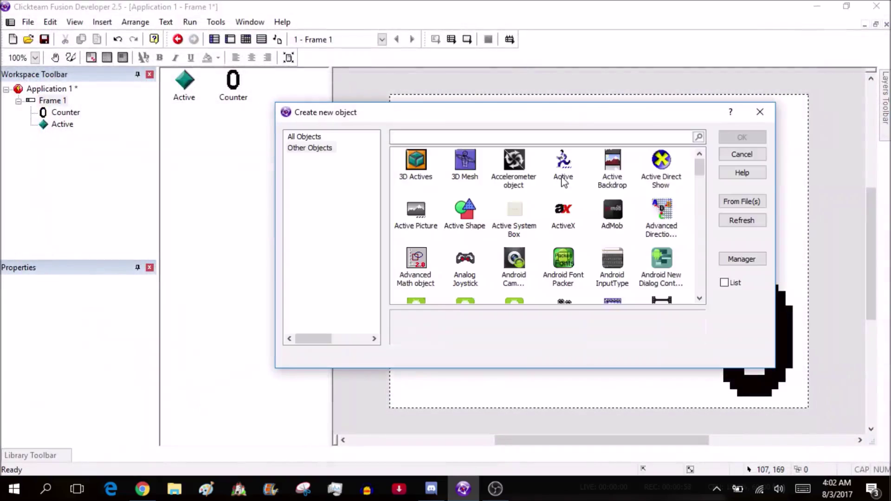
click(563, 168)
double_click(563, 168)
click(535, 214)
- Place Active 3 and start importing a picture for the first Active
double_click(436, 243)
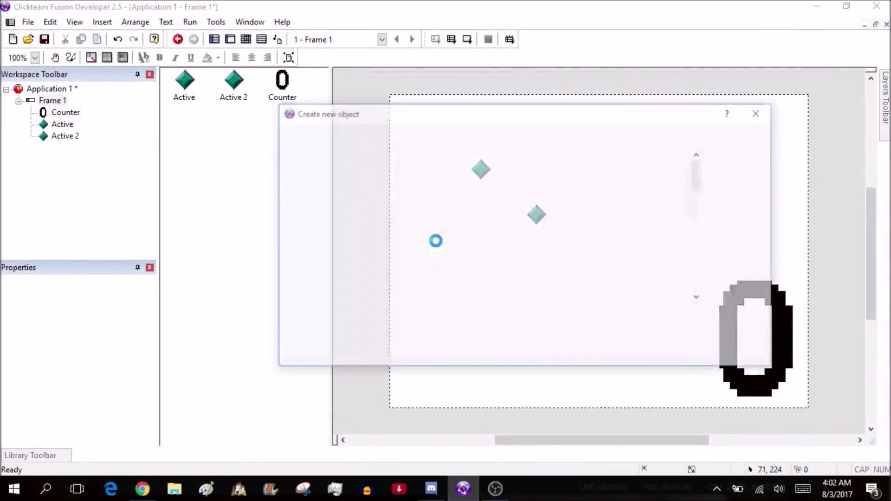
double_click(554, 165)
click(450, 224)
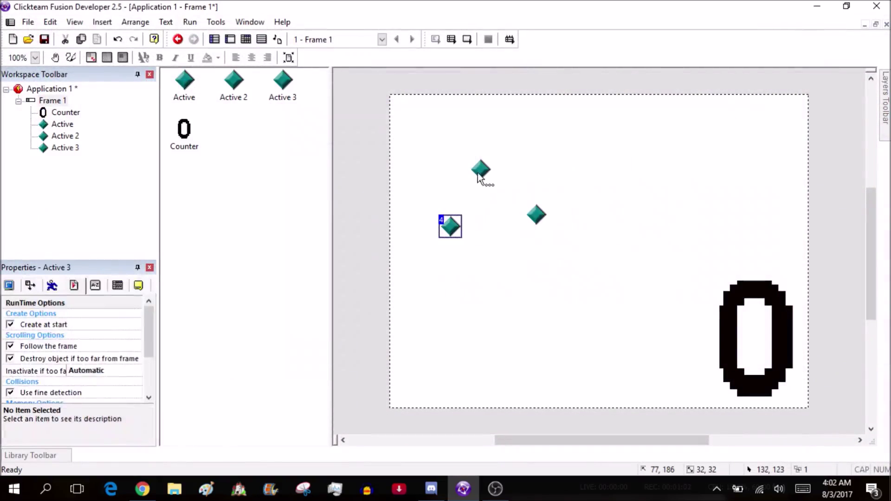
double_click(482, 171)
click(26, 25)
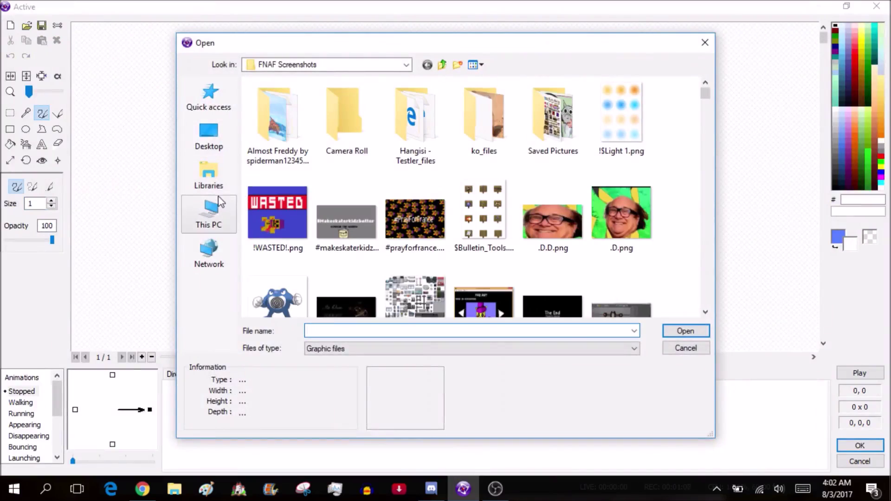
- Import Apa Jucz.png from Pictures > PORTAFILED SCREENSHOTS, picking its transparent colour
click(213, 213)
double_click(416, 138)
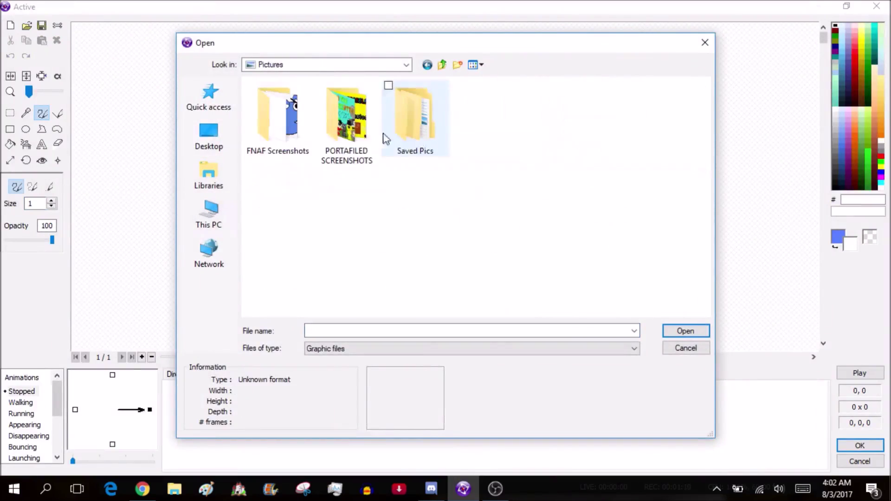
double_click(354, 135)
click(345, 330)
text(A)
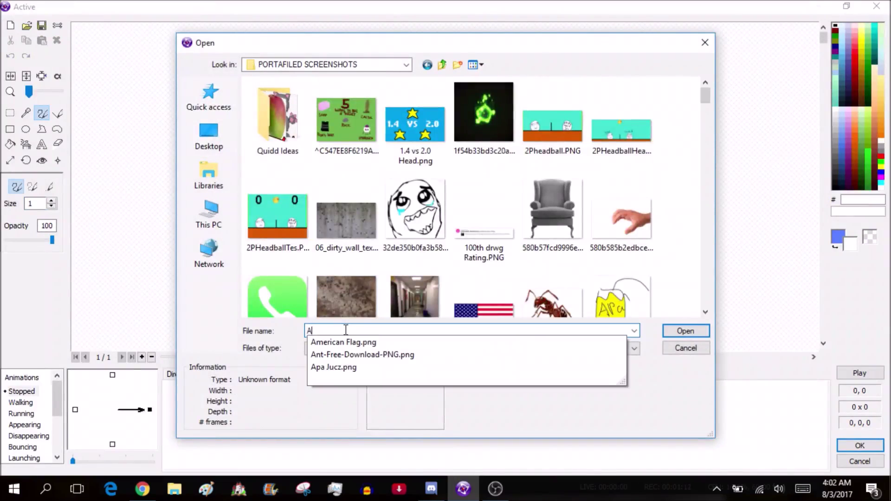
double_click(612, 312)
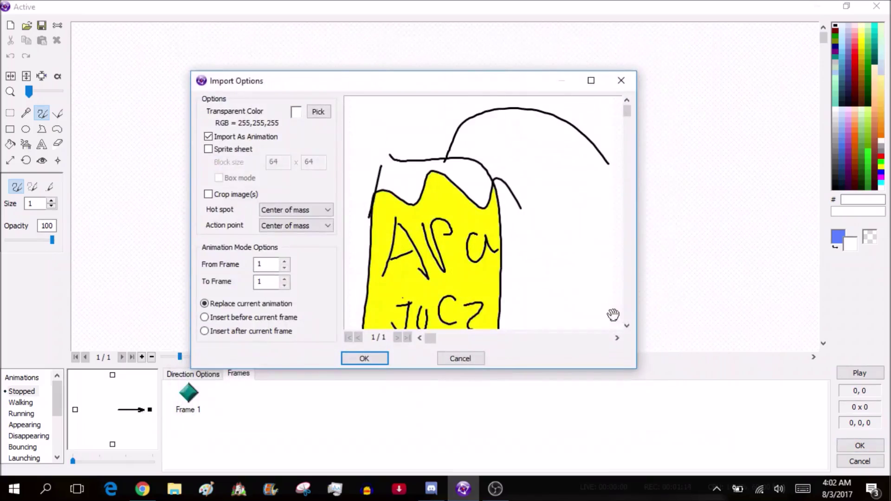
click(324, 114)
click(380, 357)
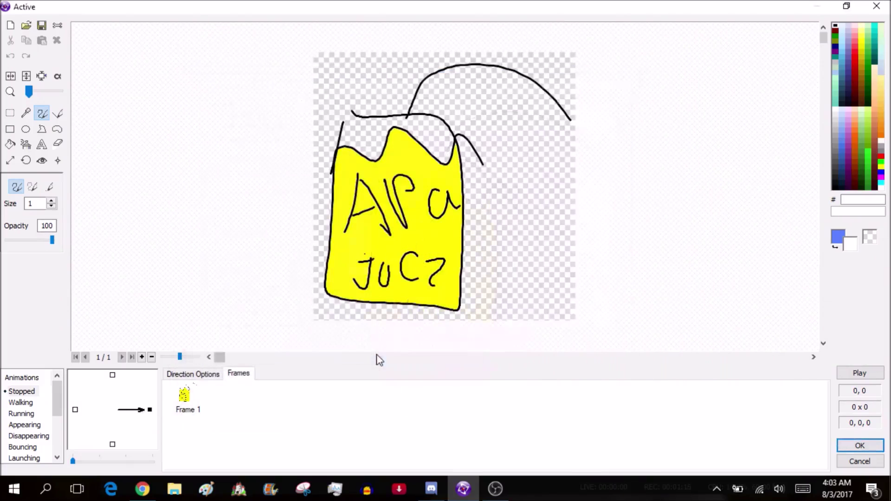
- Crop the drawing and close its top-left outline gap with a black stroke
click(42, 76)
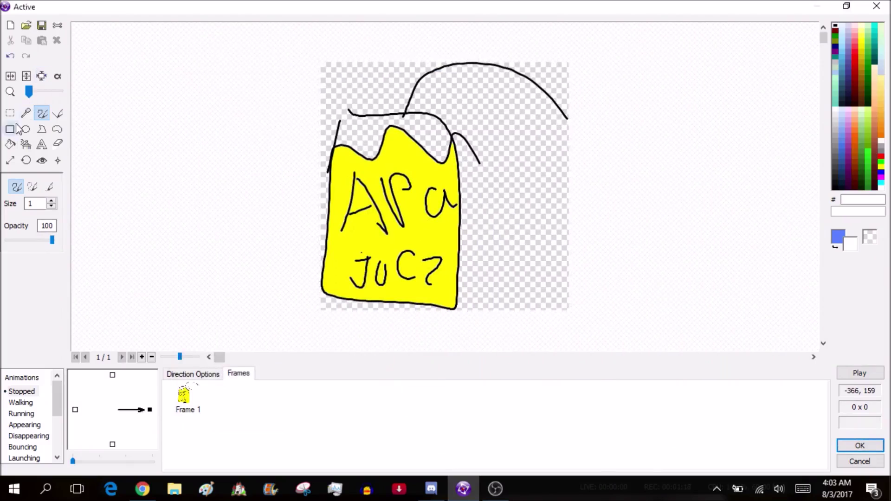
drag(29, 91, 35, 92)
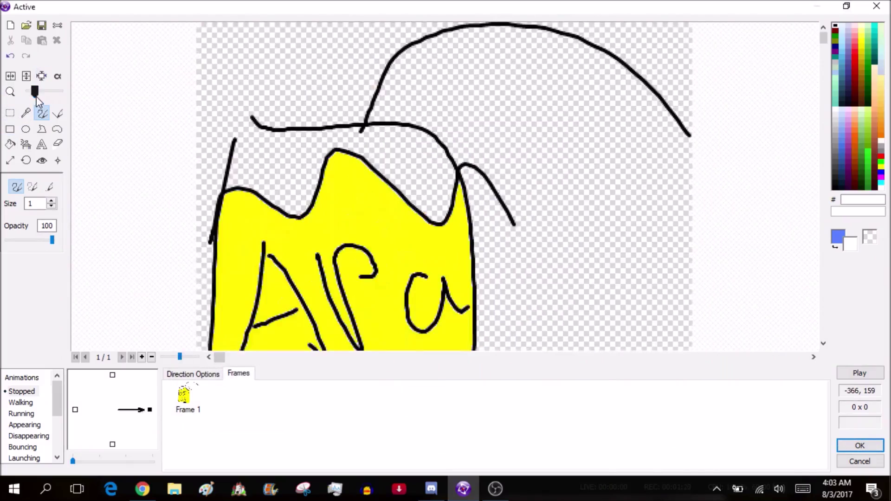
right_click(836, 28)
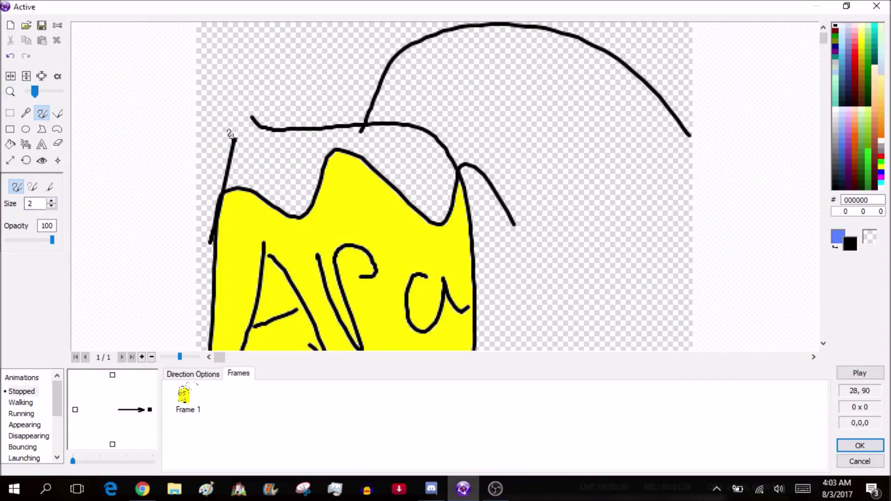
mouse_move(238, 117)
mouse_down()
mouse_move(245, 110)
mouse_move(253, 124)
mouse_up()
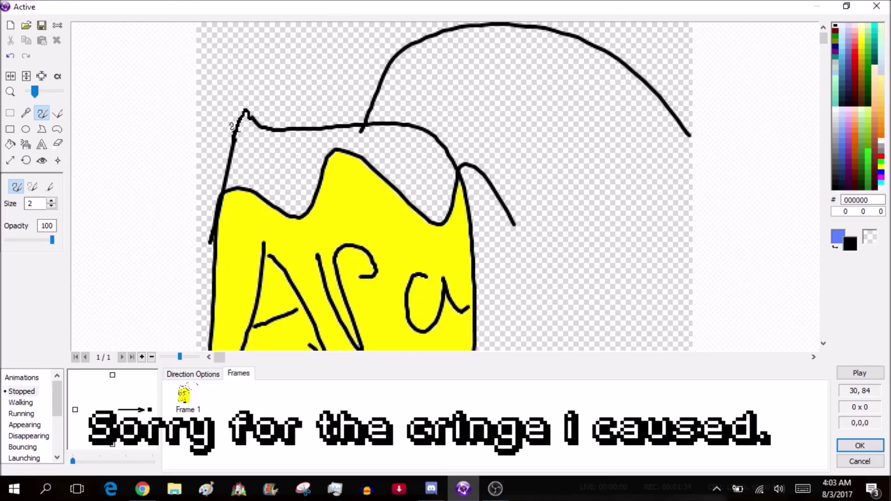
key(Return)
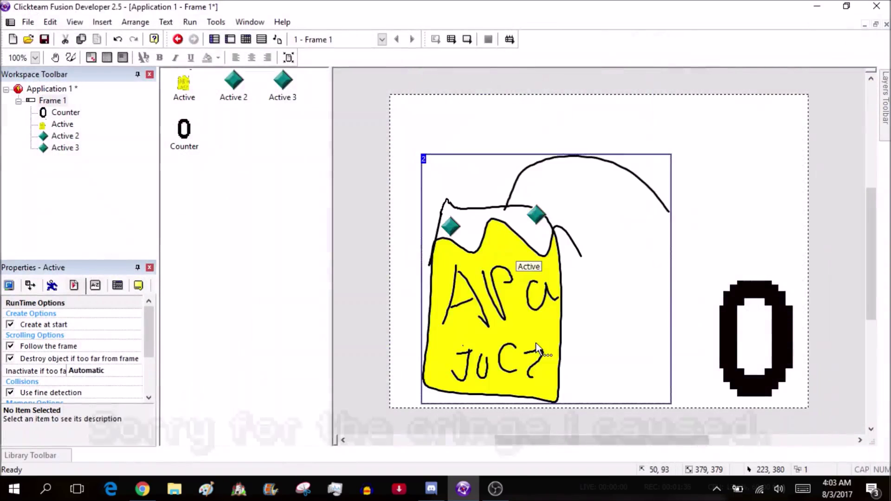
- Fill the juice drawing's empty background with white
double_click(536, 349)
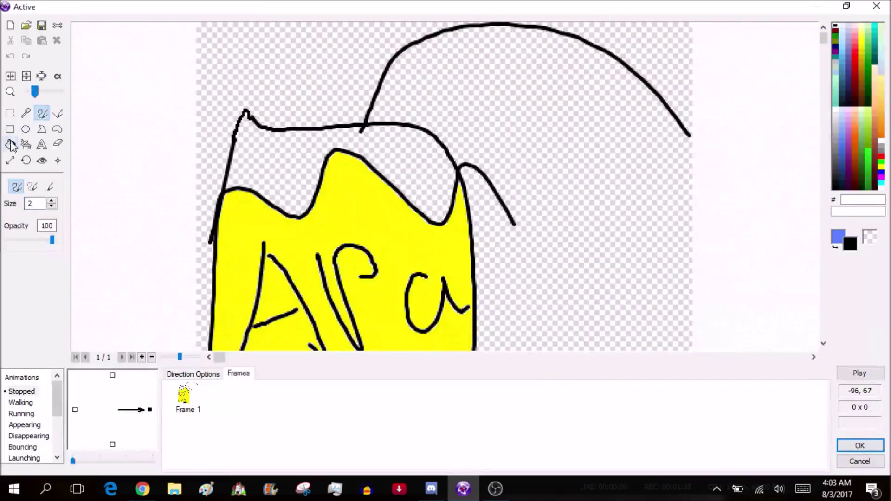
click(10, 144)
click(838, 116)
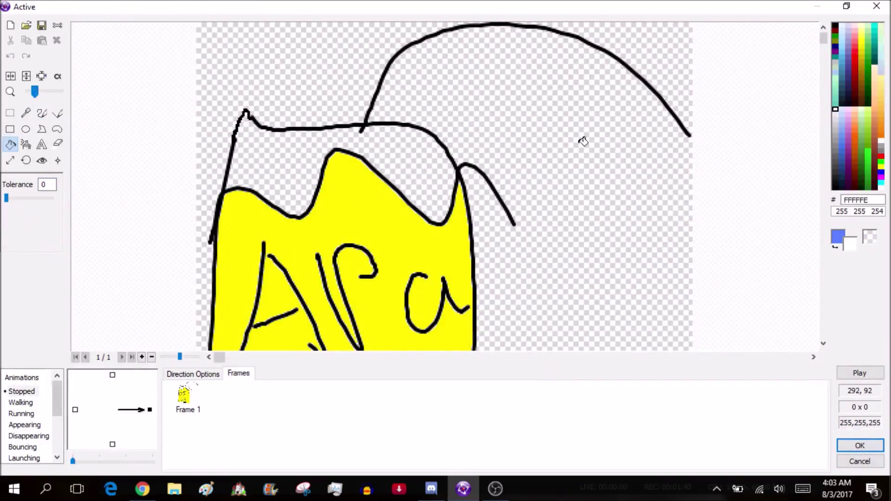
click(245, 171)
key(Return)
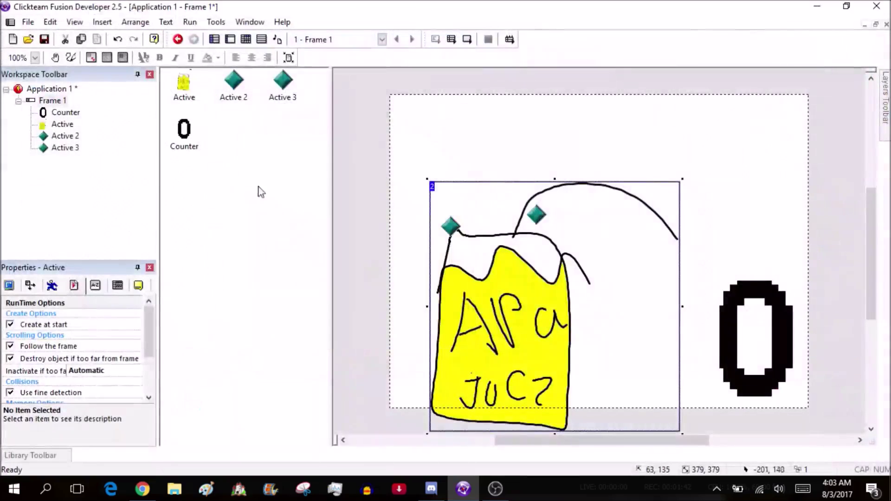
- Shrink the juice drawing to 220×220 at the frame's upper right, then begin Active 2's image import
click(677, 190)
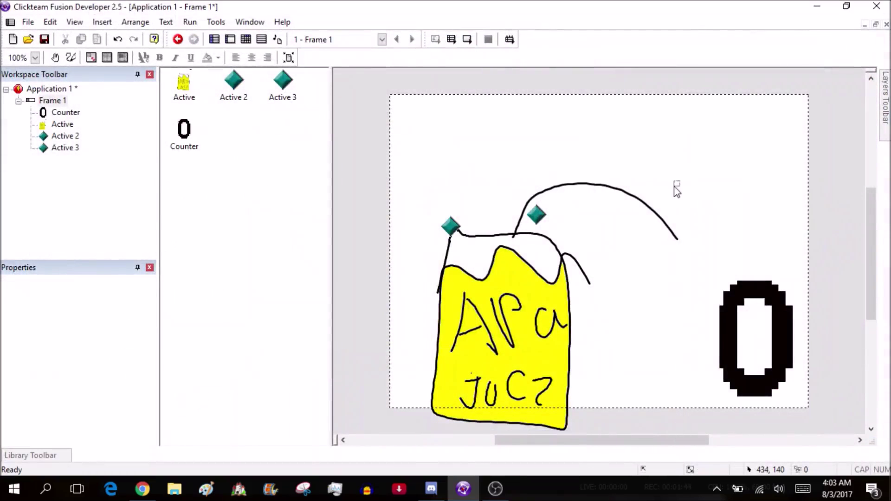
click(464, 370)
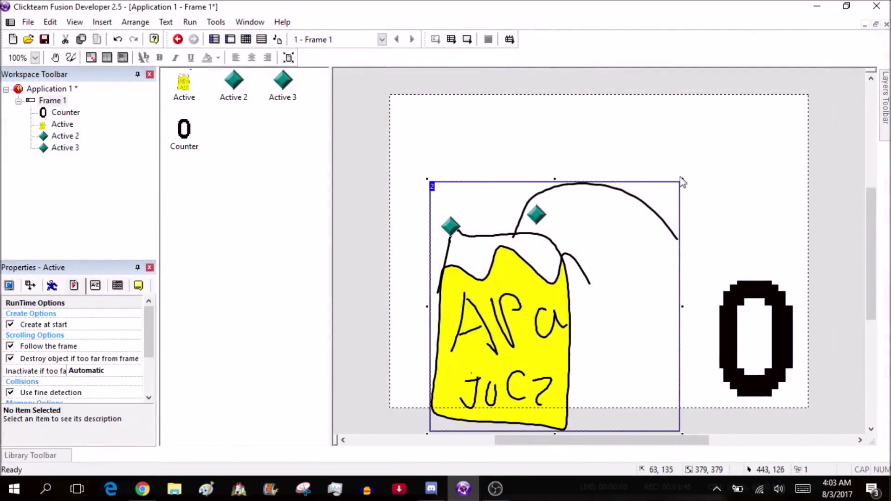
drag(683, 180, 578, 284)
drag(484, 371, 637, 218)
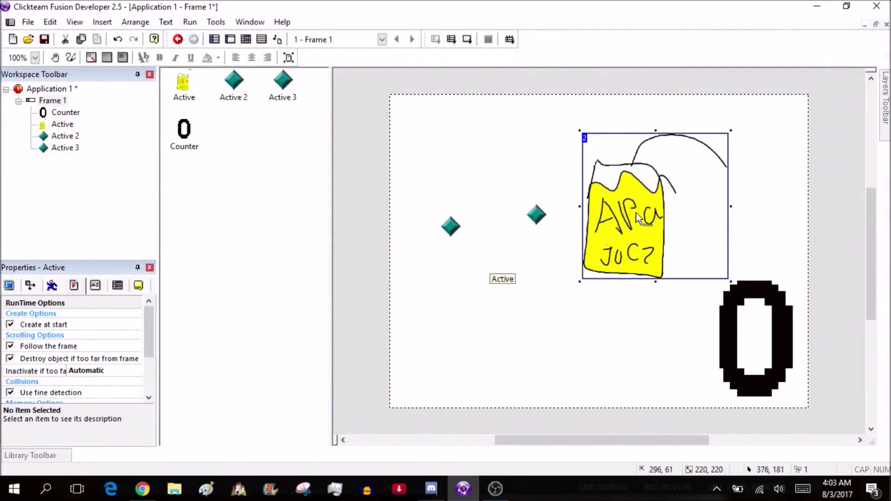
double_click(537, 216)
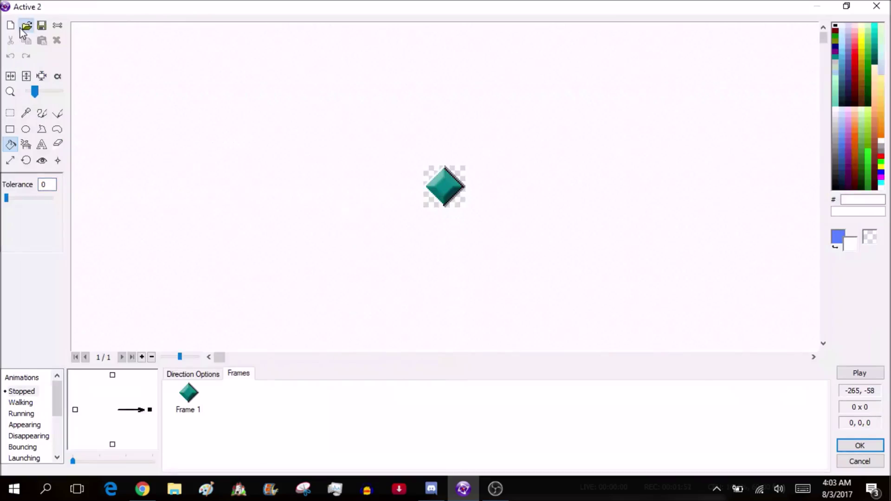
click(25, 27)
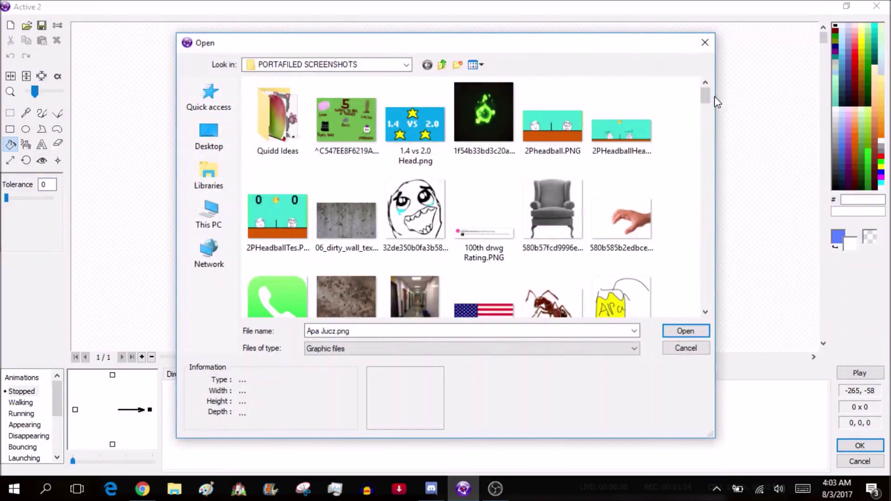
- Import Ant-Free-Download-PNG.png as Active 2's image with a sampled transparent colour
mouse_move(706, 103)
mouse_down()
mouse_move(701, 92)
mouse_move(704, 105)
mouse_up()
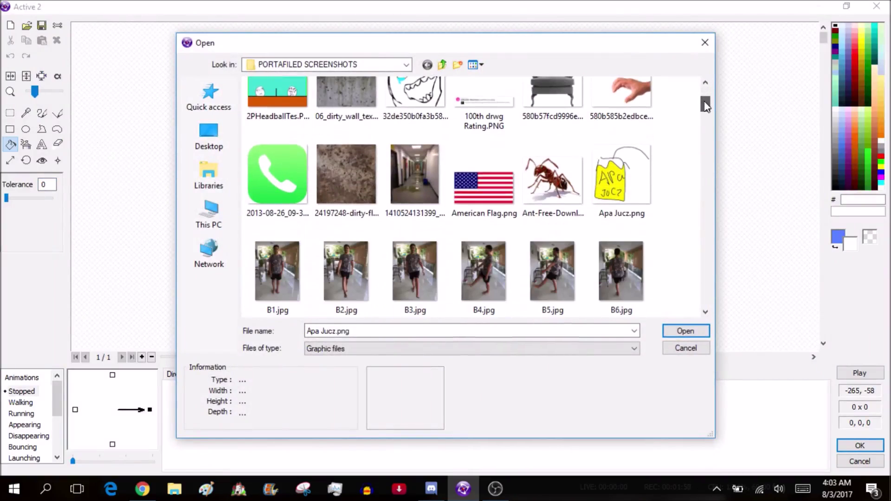
double_click(533, 176)
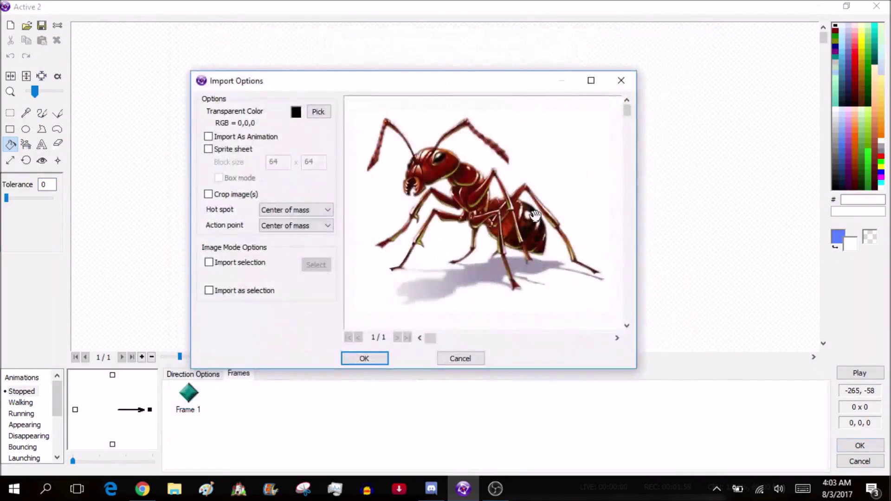
click(317, 113)
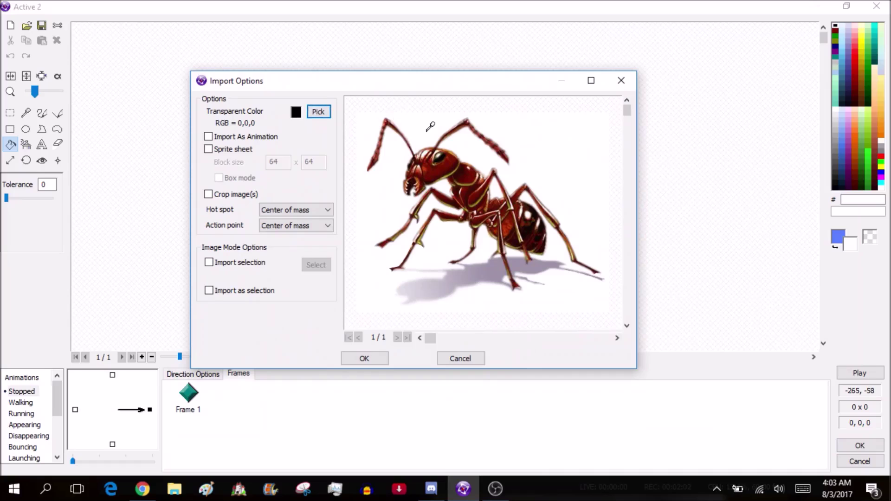
click(364, 358)
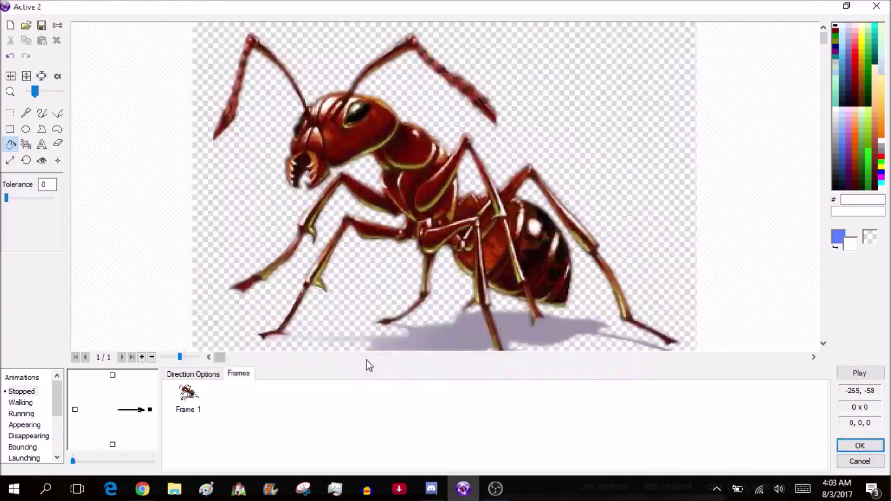
key(Return)
- Crop Active 2's image down to the ant
double_click(532, 170)
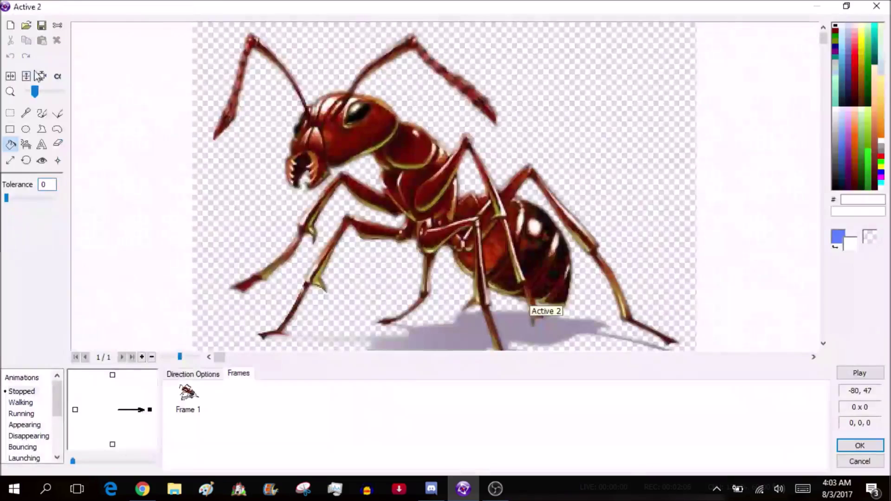
click(40, 75)
key(Return)
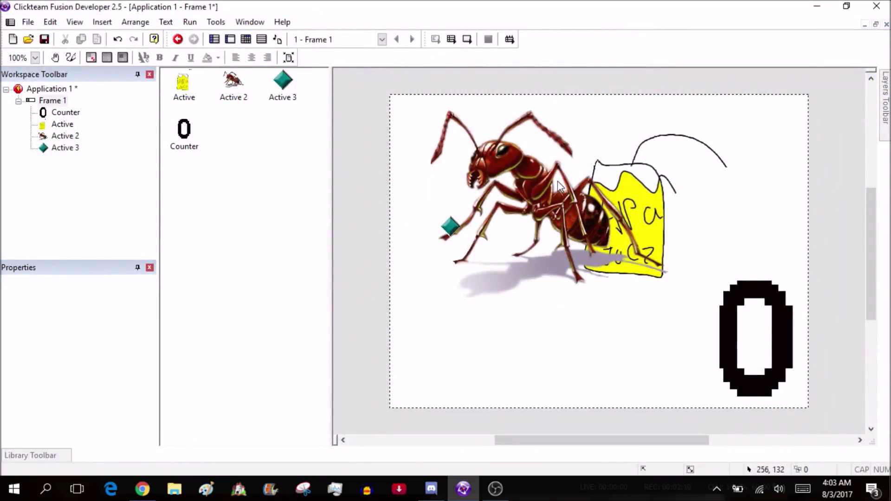
click(541, 192)
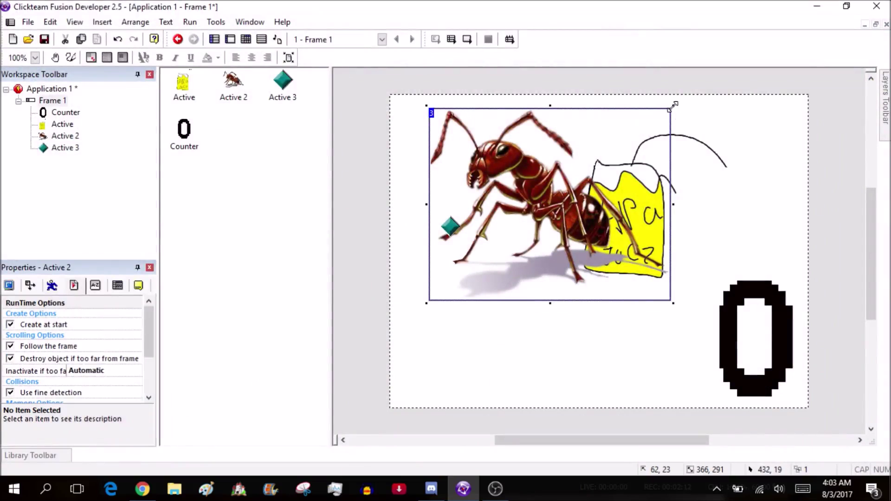
- Shrink the ant and import the green 5 Ways poster as Active 3's image
drag(672, 106, 609, 158)
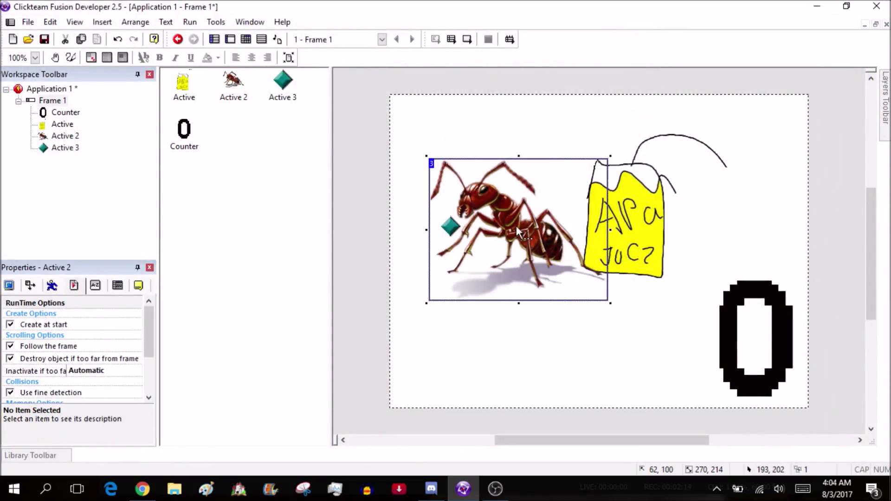
double_click(449, 227)
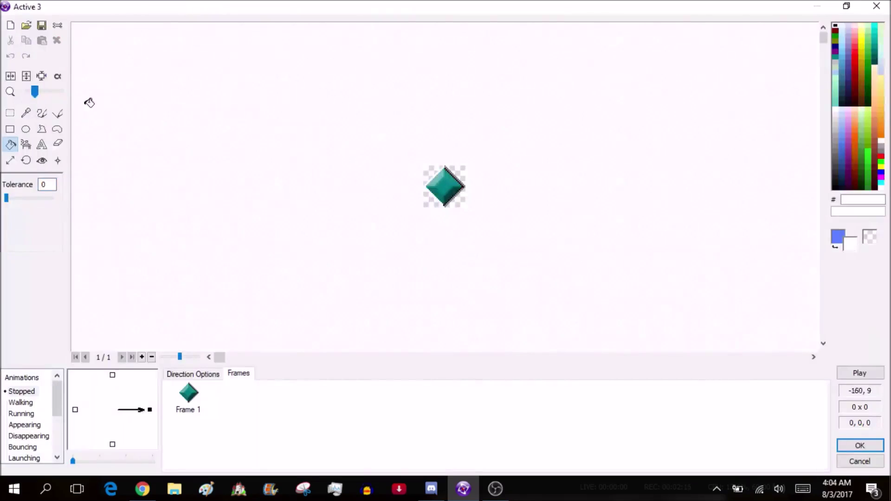
click(26, 25)
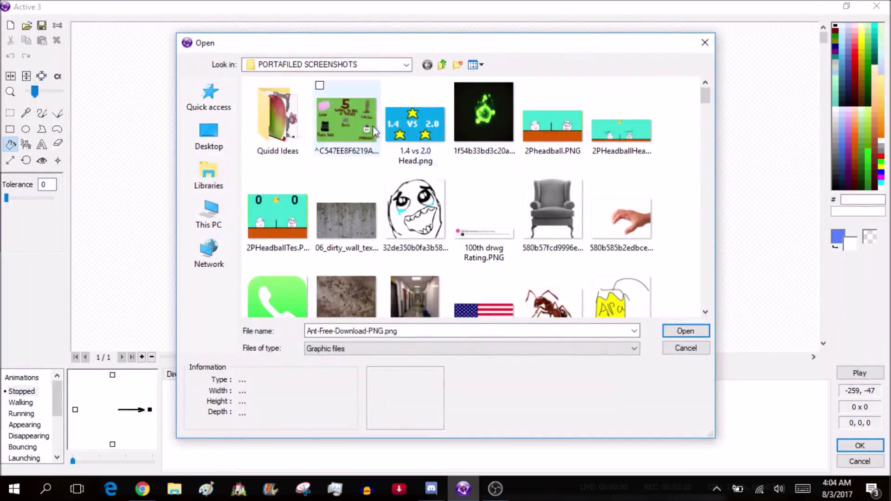
double_click(360, 128)
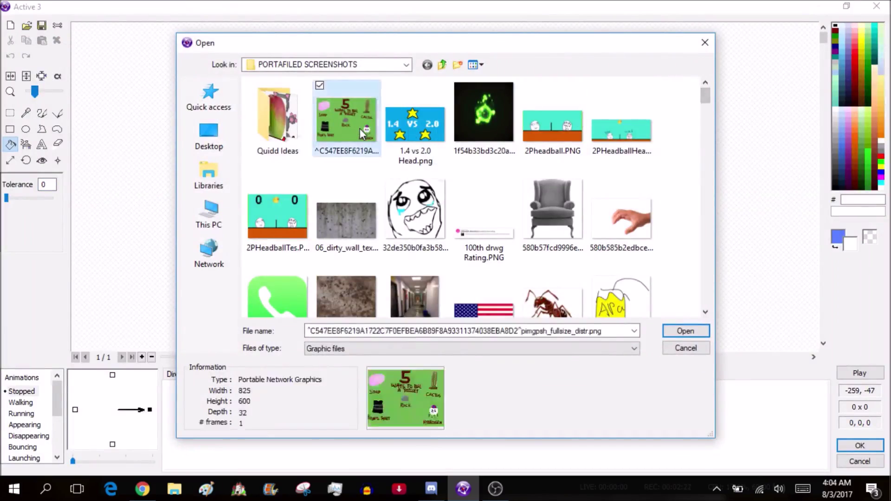
key(Return)
key(Return)
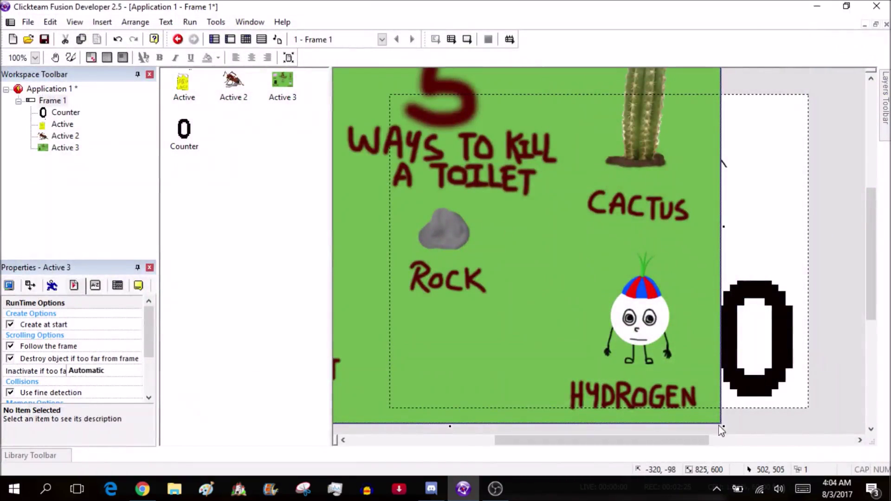
- Shrink the poster to about 352 by 256 and place it left of the ant
drag(722, 424, 622, 371)
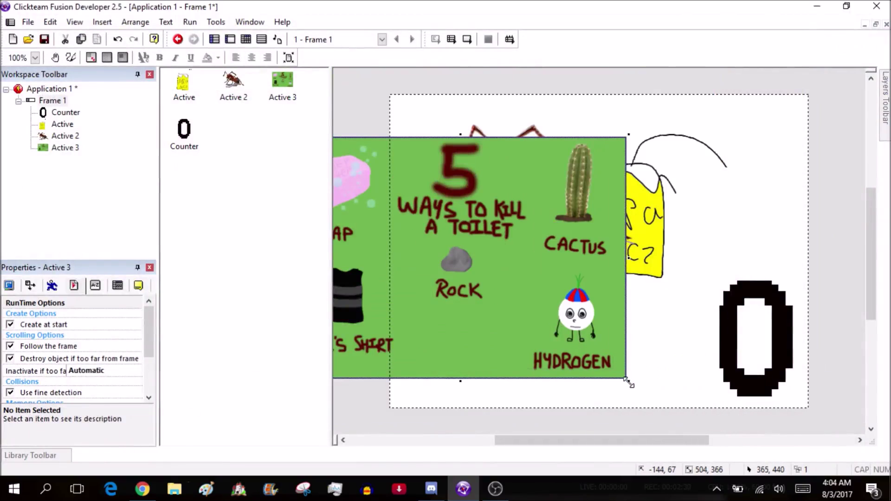
drag(628, 381, 527, 307)
drag(402, 256, 653, 363)
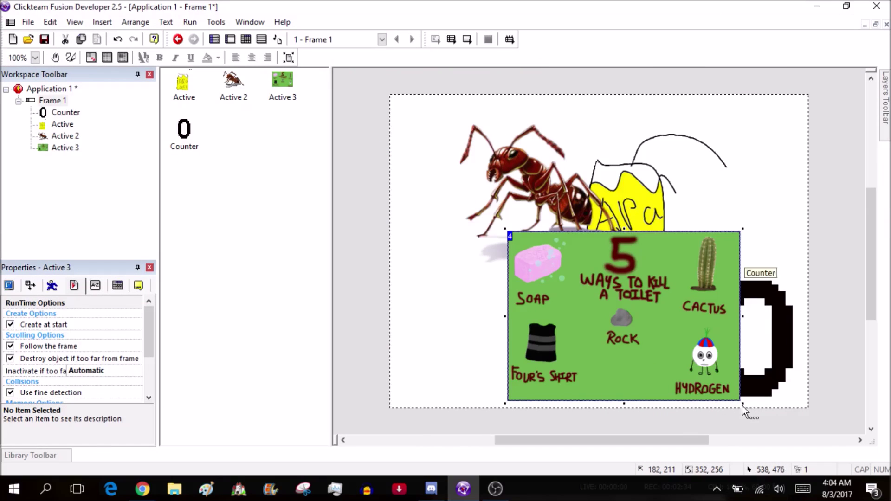
drag(704, 373, 493, 263)
click(551, 325)
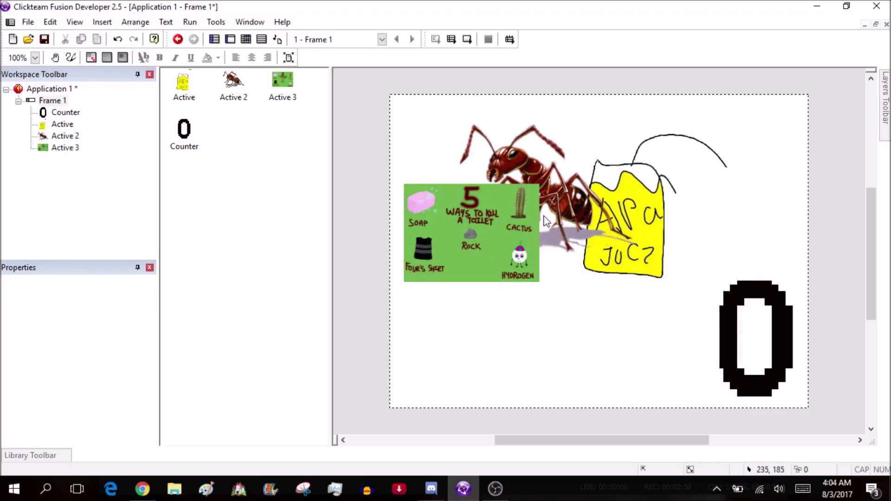
- Arrange the juice, ant and poster along the top and move the counter to the bottom middle
drag(616, 221, 678, 200)
drag(585, 199, 641, 204)
drag(469, 235, 464, 221)
drag(679, 209, 694, 213)
drag(535, 220, 545, 225)
drag(484, 222, 491, 219)
click(539, 308)
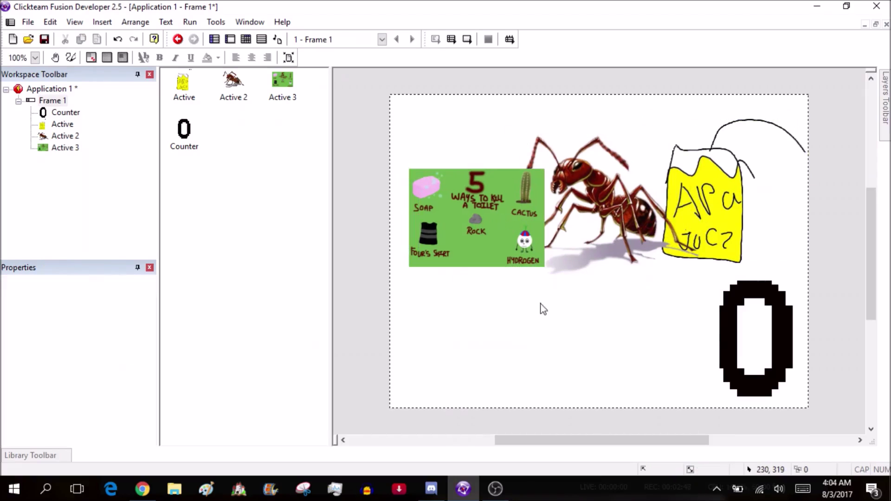
drag(717, 345, 559, 339)
- Give the Counter a Minimum Value of 0 and Maximum Value of 999, then open the Event Editor
click(688, 346)
click(626, 324)
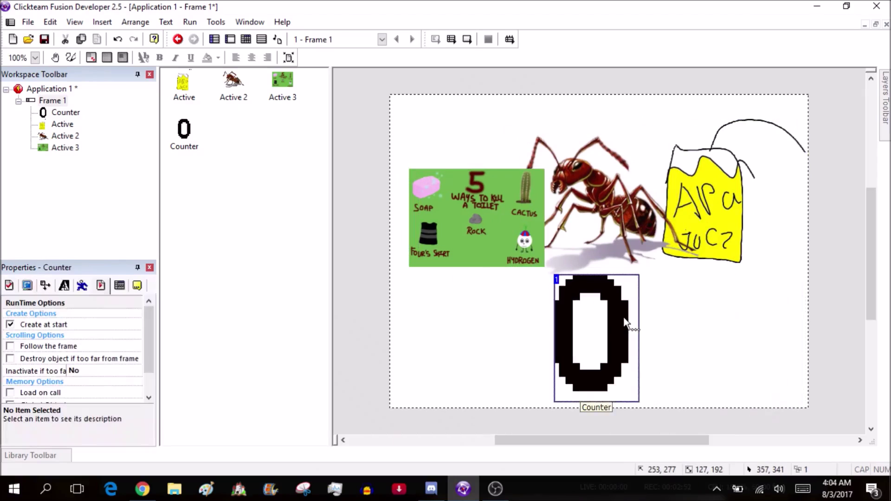
click(10, 285)
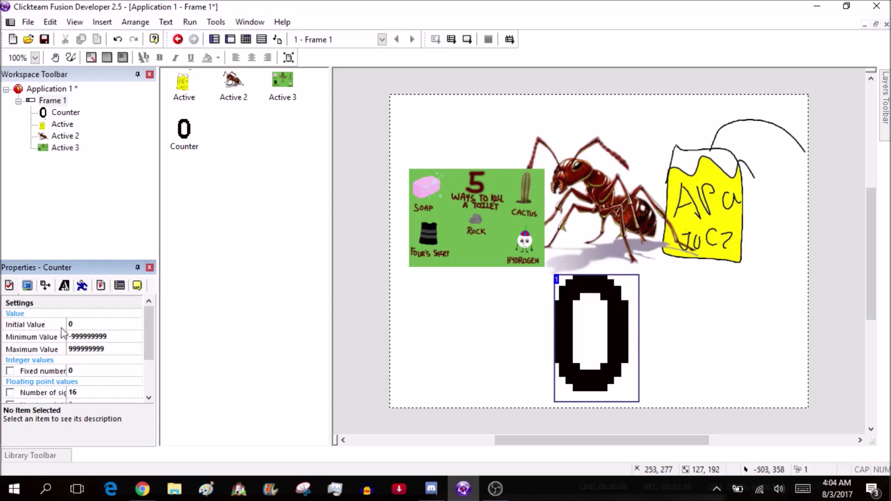
click(94, 339)
text(0)
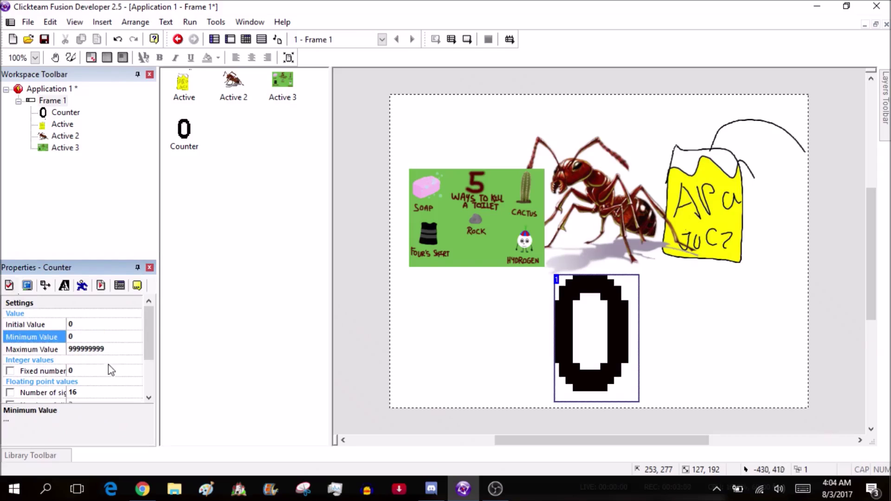
click(99, 350)
key(BackSpace)
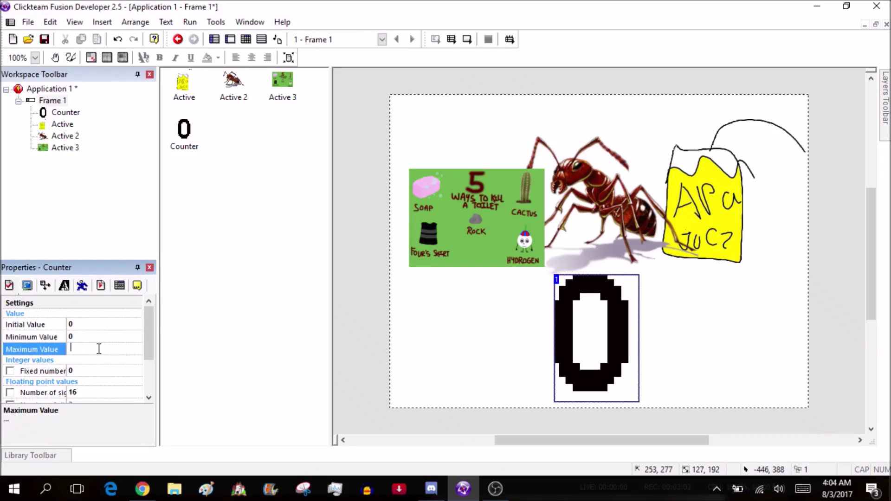
text(999)
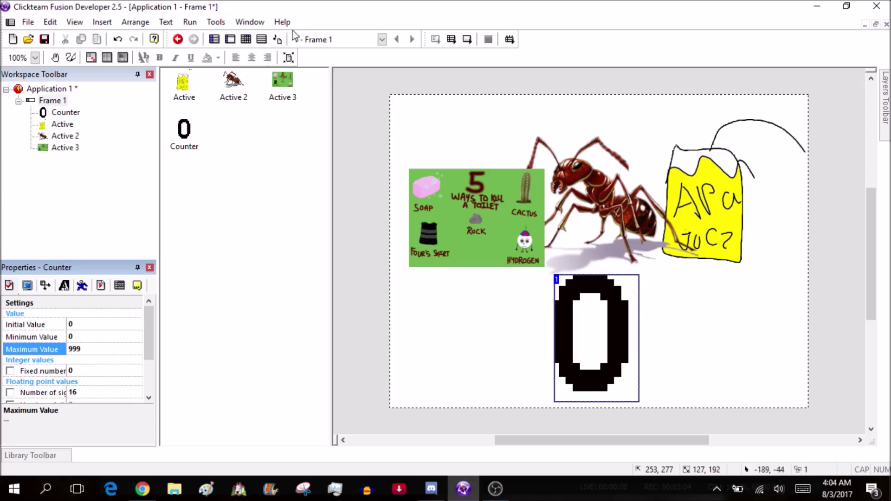
click(245, 40)
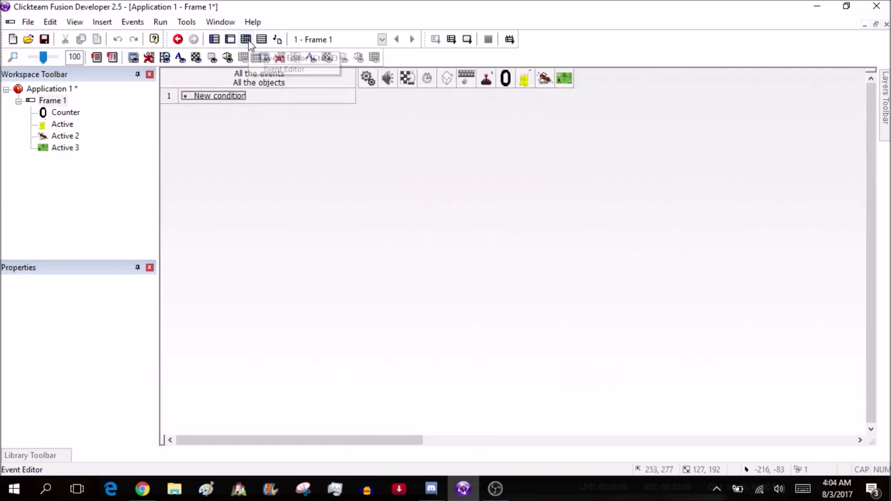
- Add a Storyboard 'Start of Frame' condition as event 1 and return to Frame 1's layout
click(229, 97)
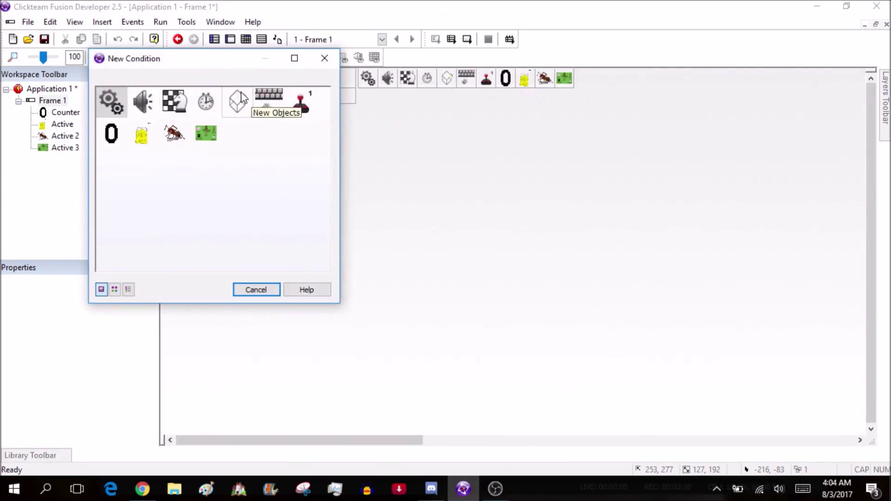
click(167, 97)
click(197, 106)
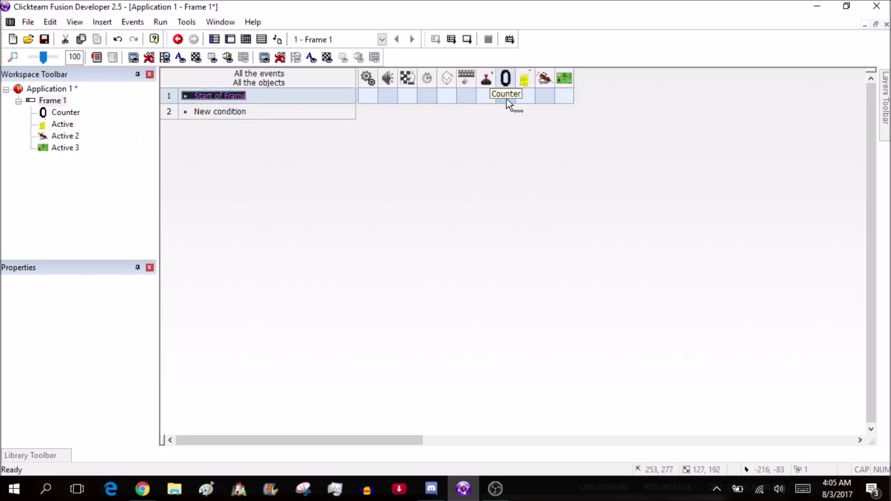
double_click(47, 101)
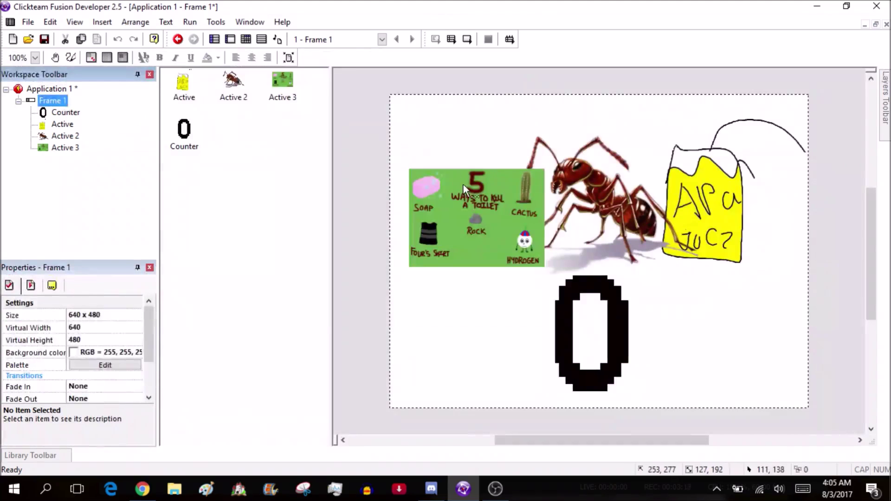
- Uncheck Visible at start for the ant and juice box pictures
click(463, 182)
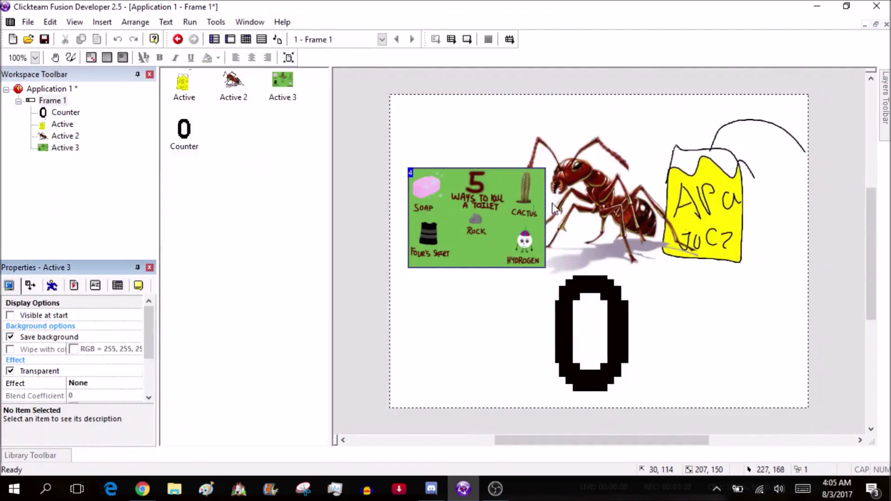
click(610, 190)
click(10, 315)
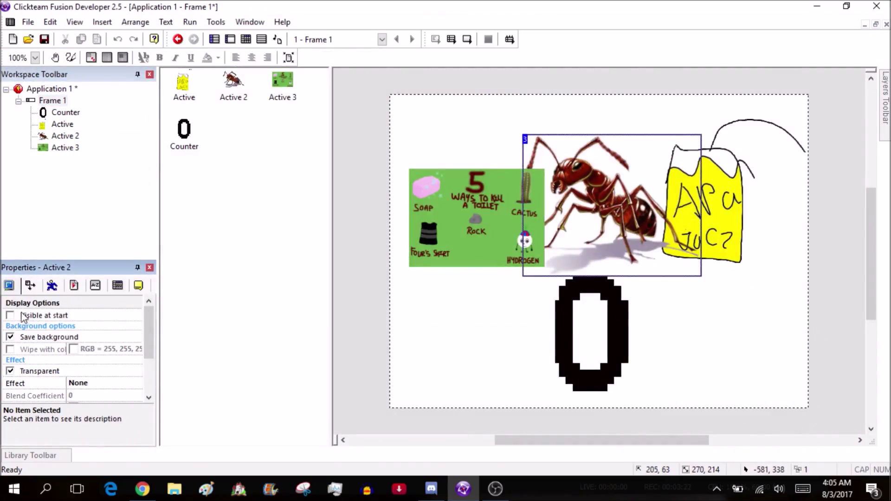
click(696, 235)
click(7, 319)
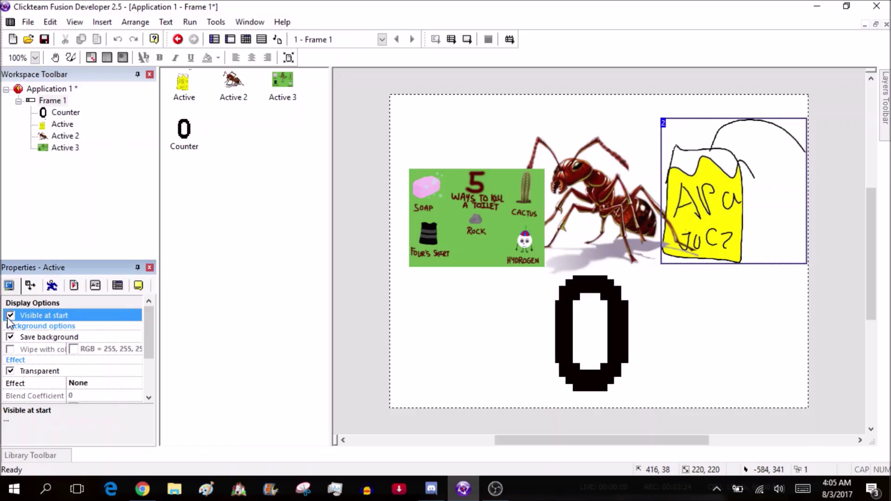
- Rename the green picture 3, the ant 2 and the juice box 1, then reopen the events
click(425, 221)
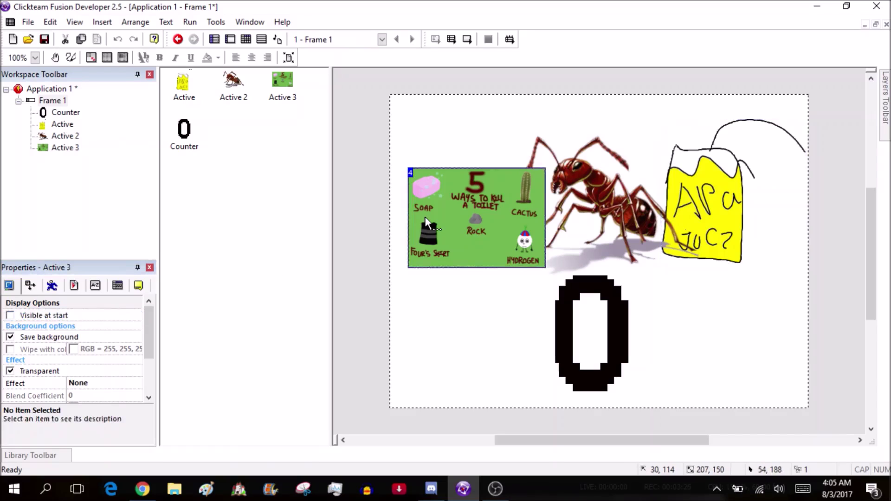
key(F2)
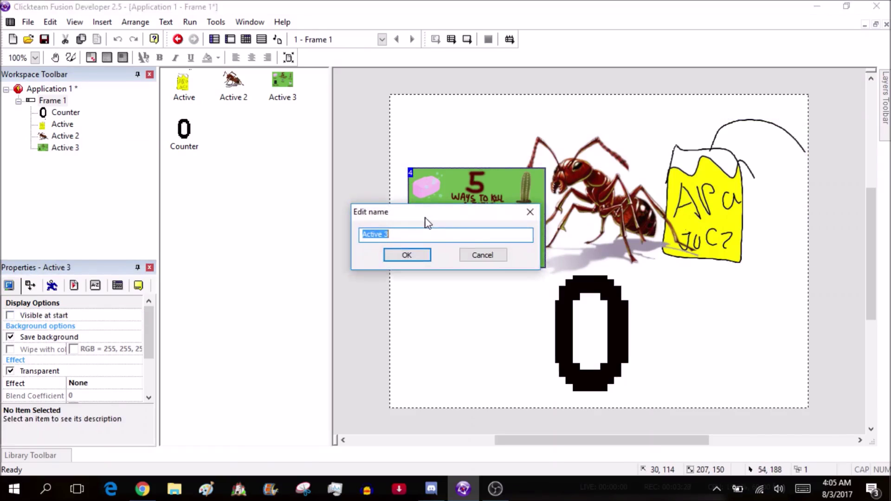
text(3)
key(Return)
click(608, 188)
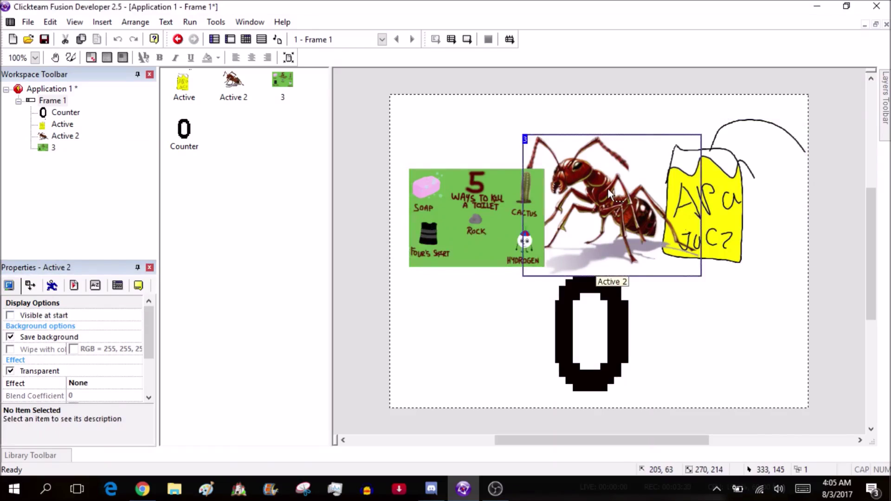
key(F2)
text(2)
key(Return)
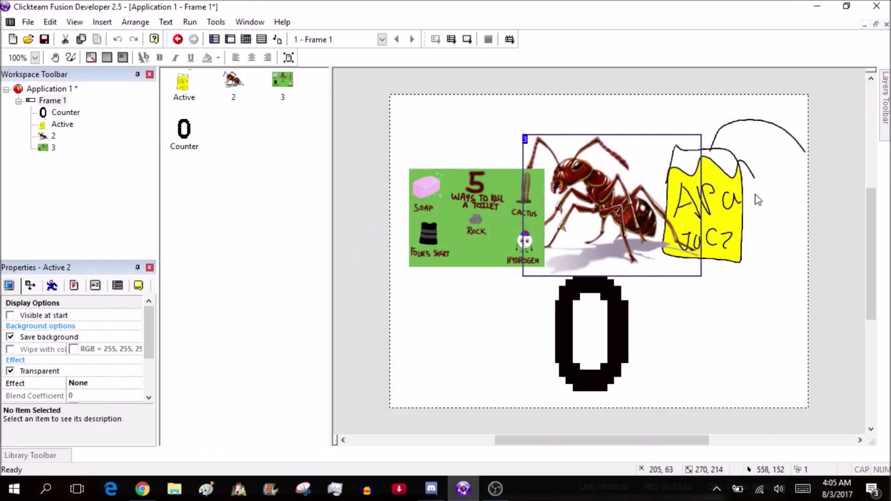
click(732, 197)
key(F2)
text(1)
key(Return)
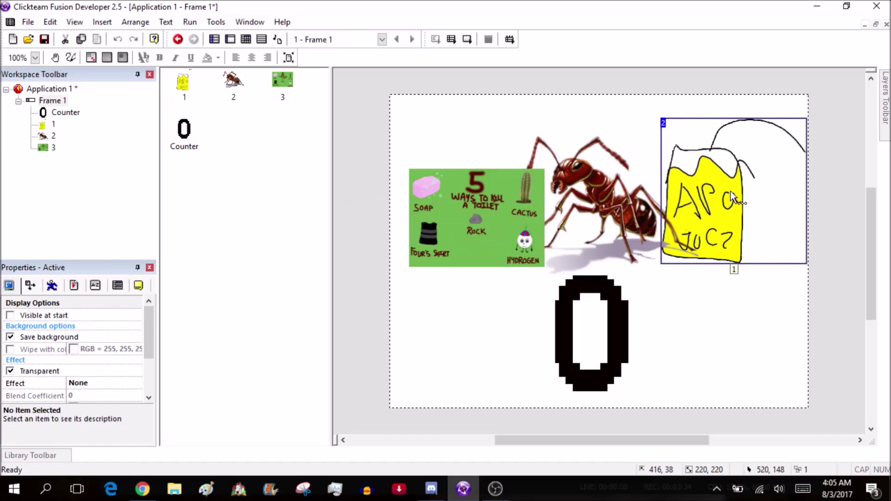
click(247, 40)
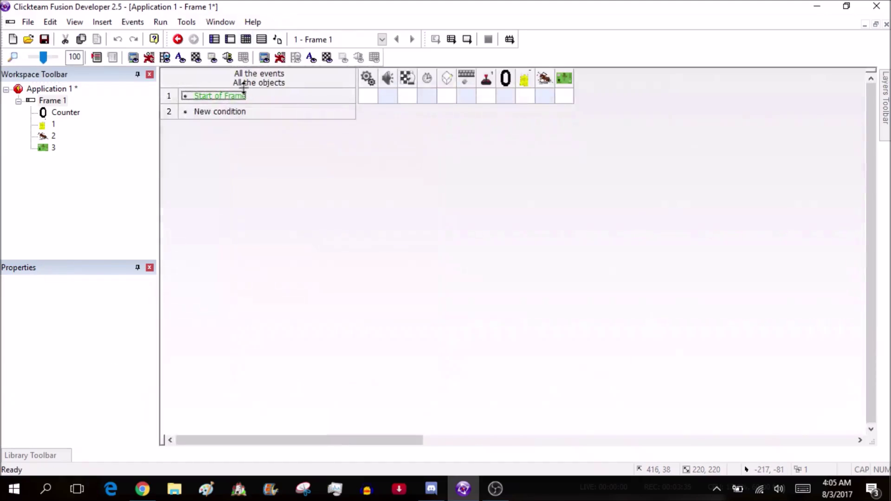
- Make the Start of Frame event set the Counter to Random(1,3)
click(506, 97)
click(524, 242)
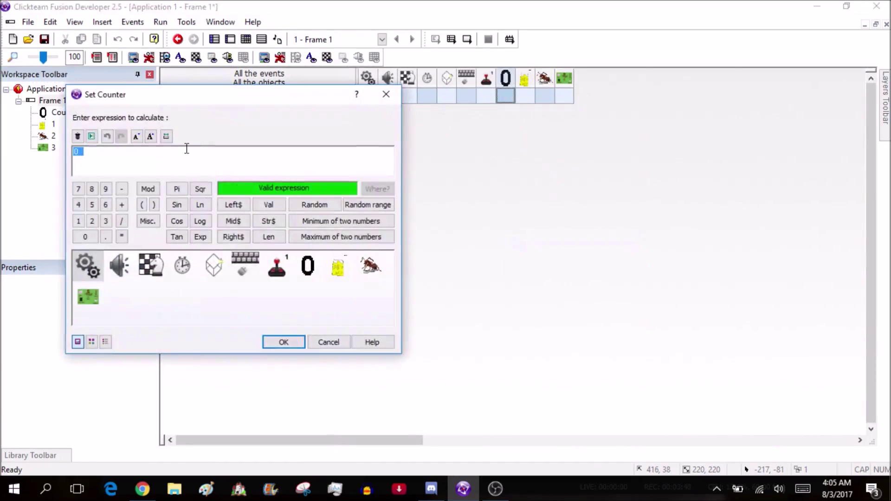
text(Rrandom()
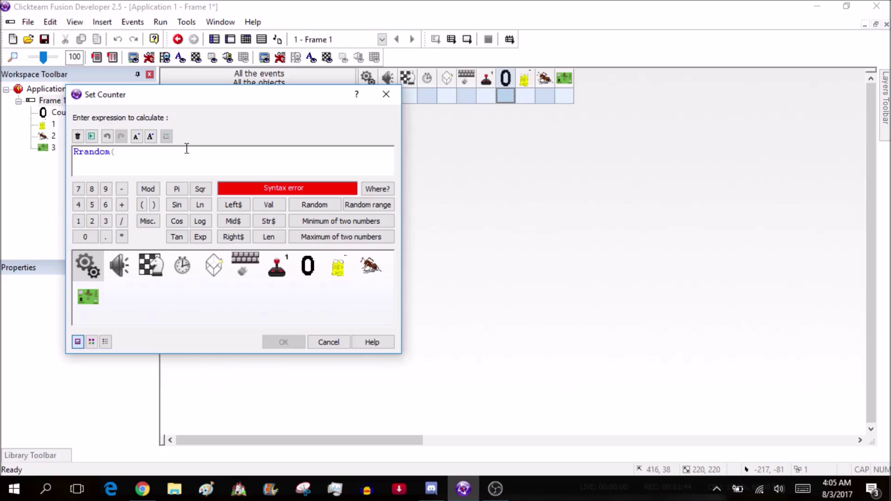
text(1,3))
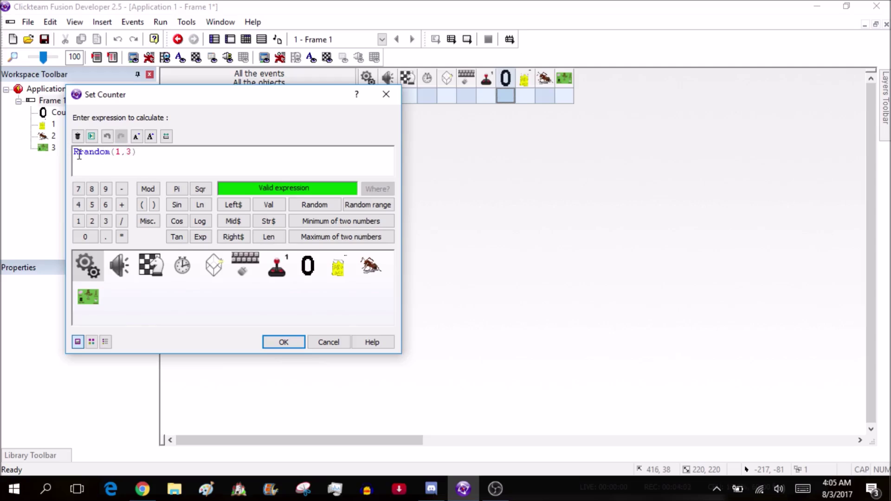
key(Return)
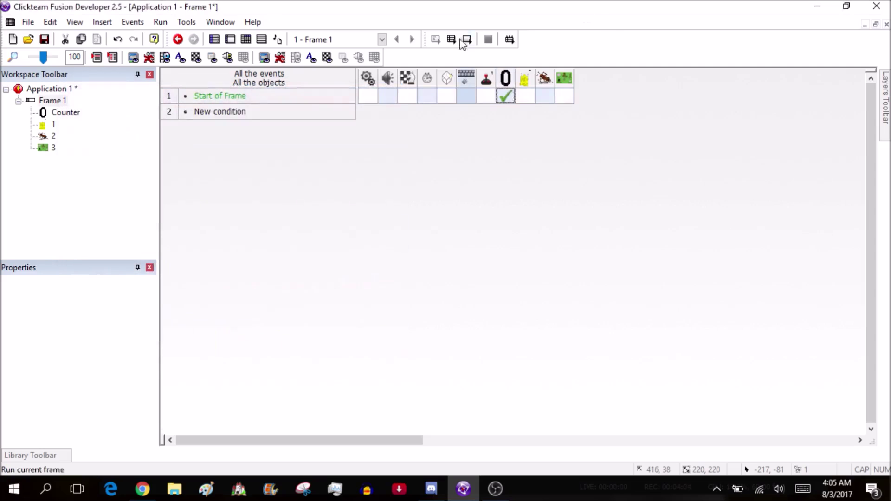
- Add a new event with the condition Counter equals 1
double_click(215, 111)
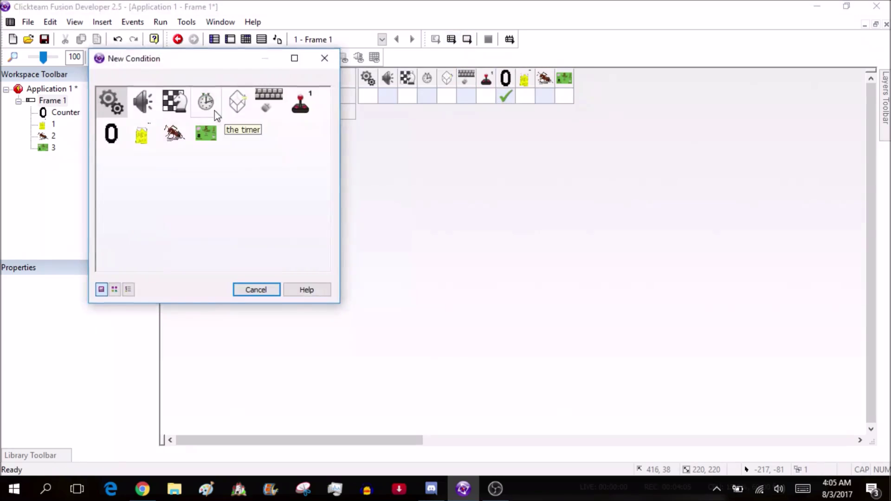
click(116, 135)
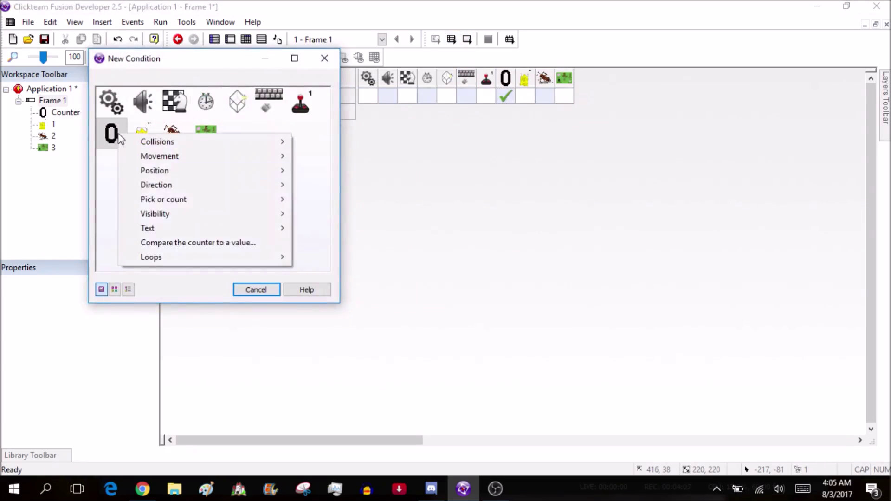
click(146, 242)
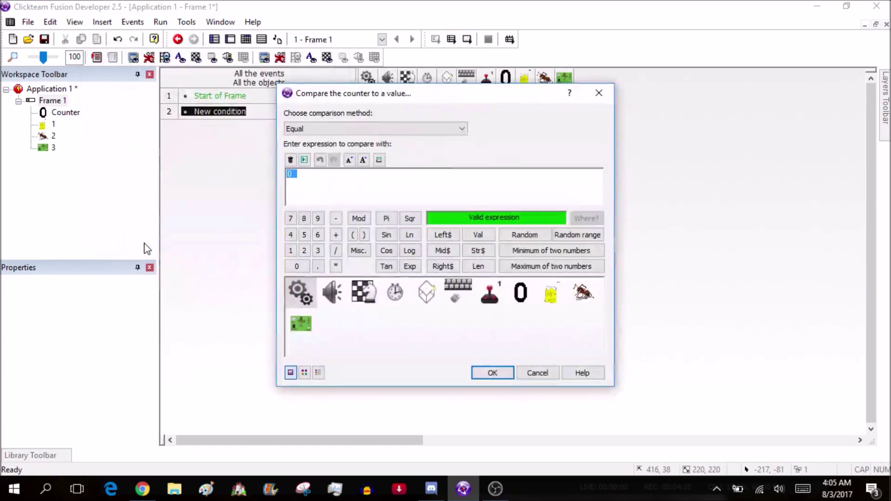
text(1)
key(Return)
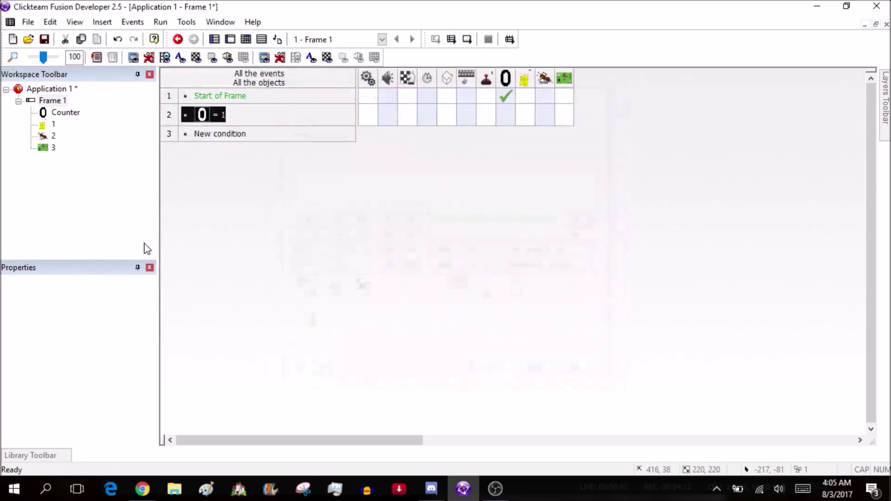
- Duplicate the Counter = 1 event twice and change the copies to Counter = 2 and Counter = 3
click(169, 105)
key(ctrl+c)
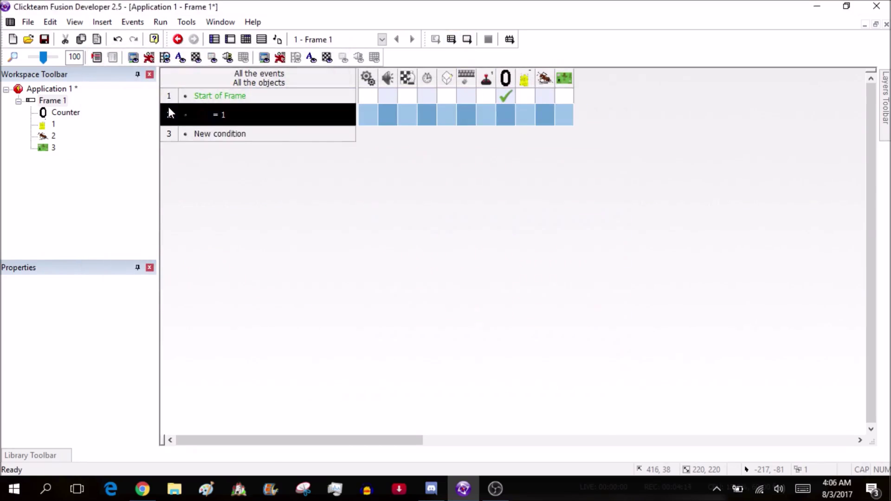
key(ctrl+v)
key(ctrl+v)
double_click(217, 139)
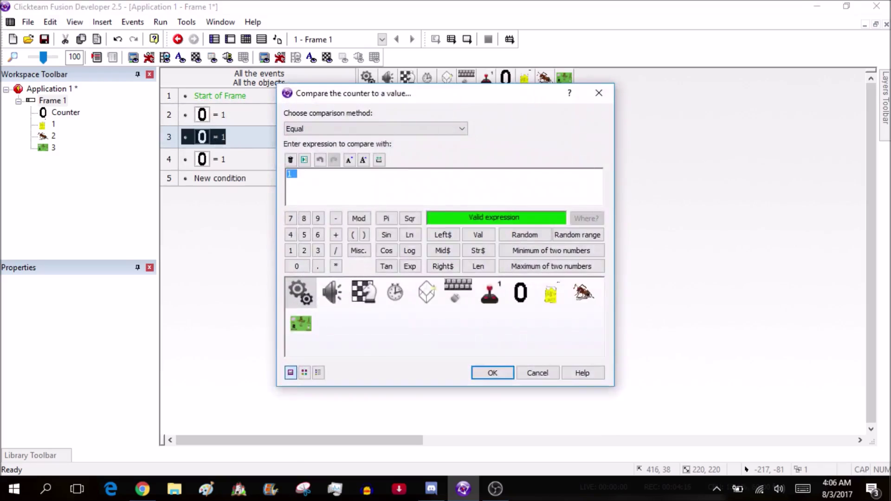
text(2)
key(Return)
double_click(218, 161)
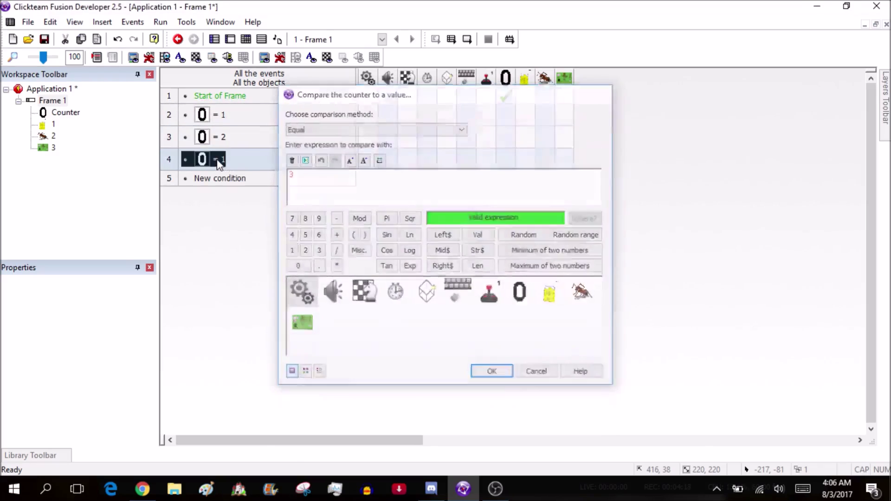
text(3)
key(Return)
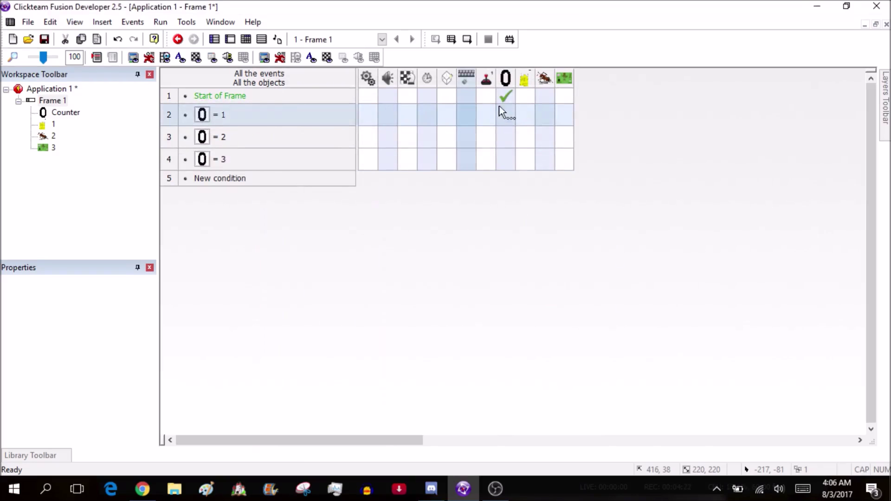
- Make picture 1, the ant and picture 3 reappear for counter values 1, 2 and 3
click(529, 121)
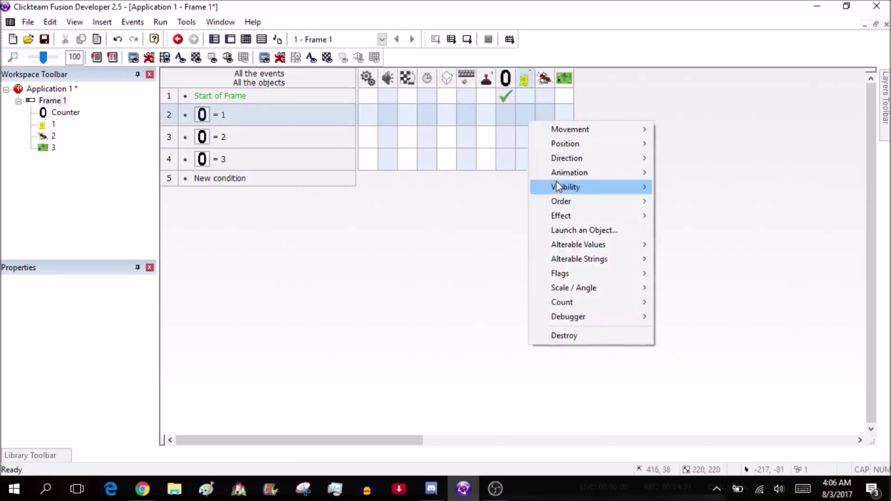
mouse_move(562, 185)
click(500, 202)
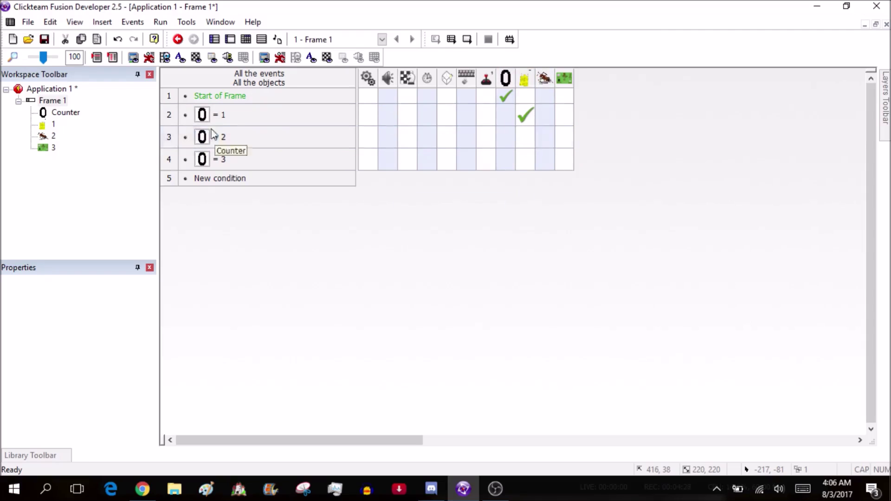
right_click(550, 135)
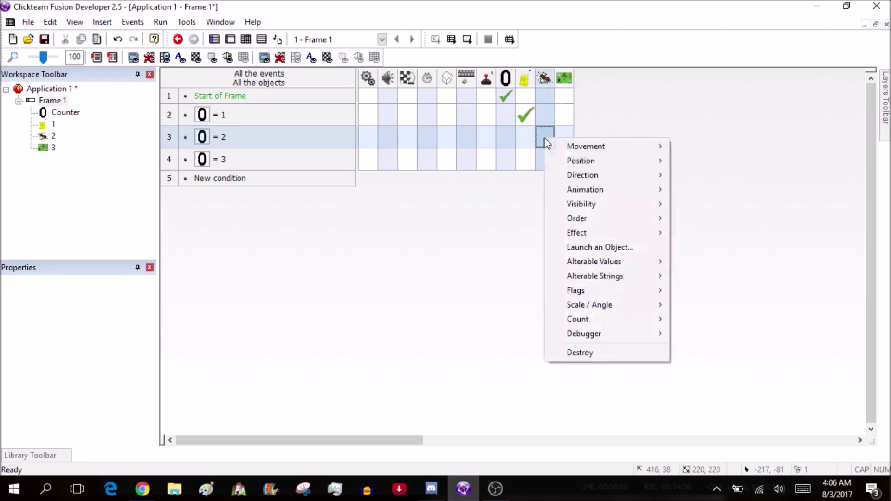
mouse_move(567, 205)
click(523, 216)
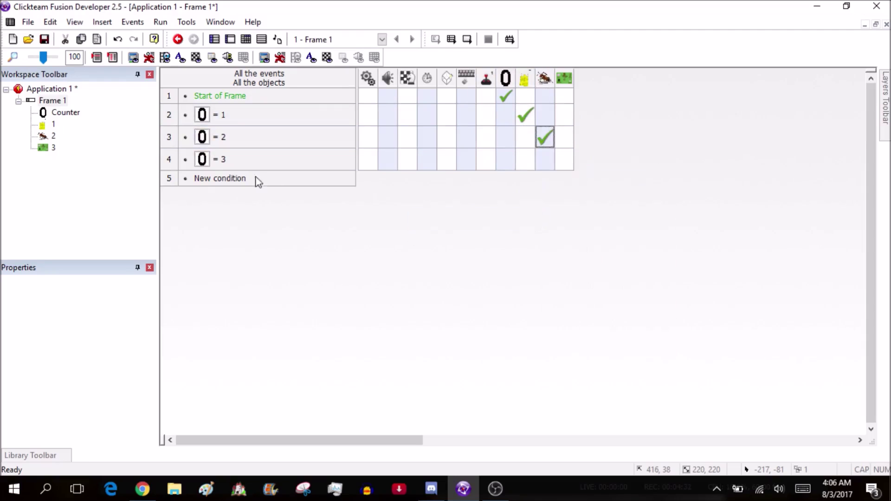
right_click(565, 161)
mouse_move(604, 228)
click(533, 247)
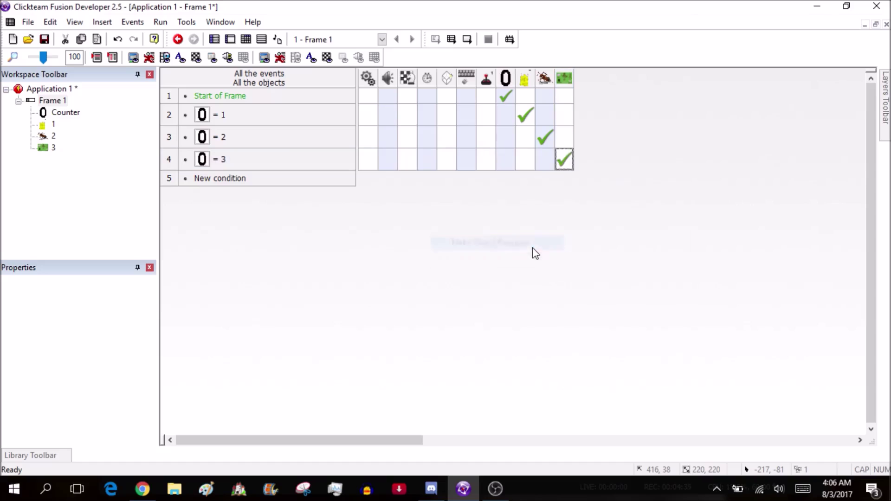
- Dismiss the ant's action menu in event 4 and return to Frame 1's layout
right_click(538, 163)
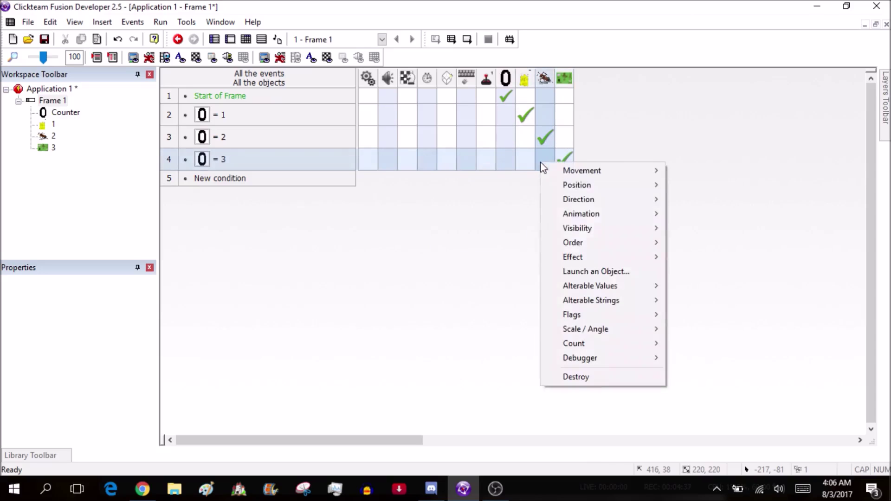
mouse_move(576, 228)
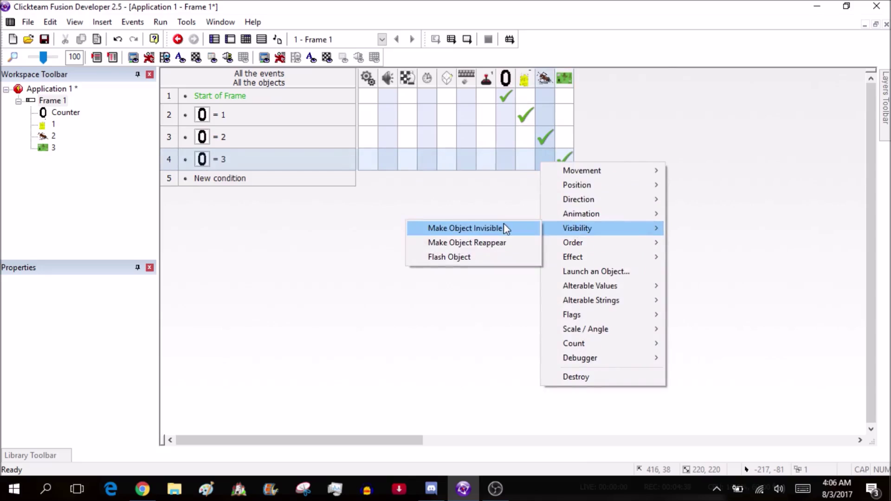
click(387, 129)
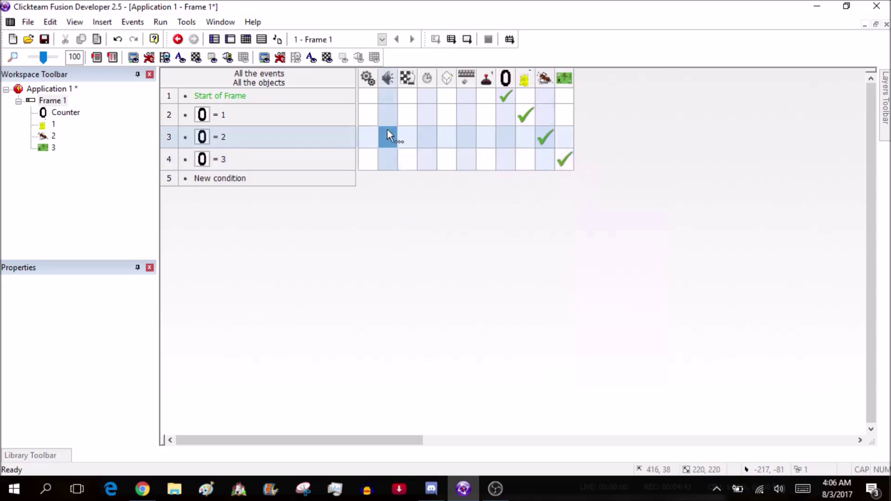
click(447, 79)
double_click(52, 100)
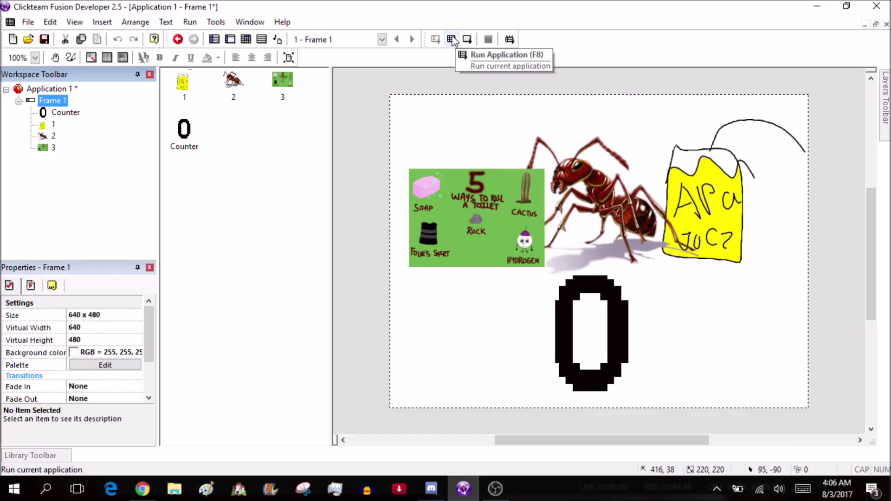
click(452, 40)
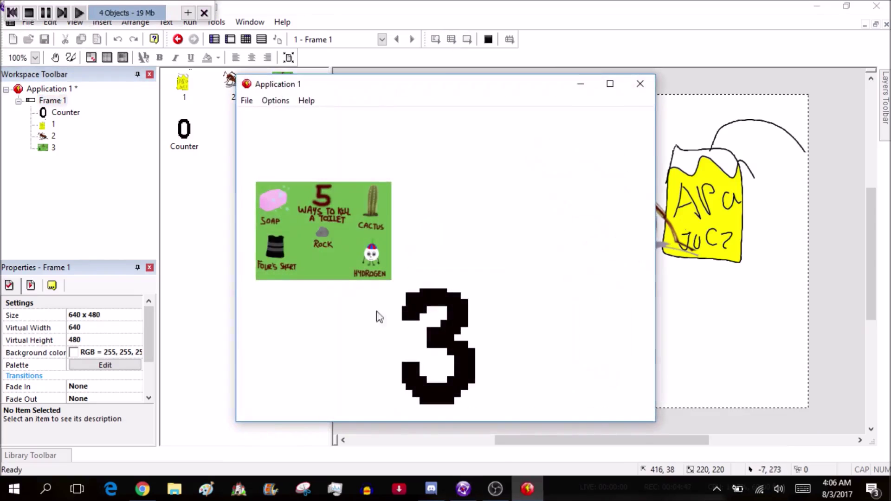
click(640, 85)
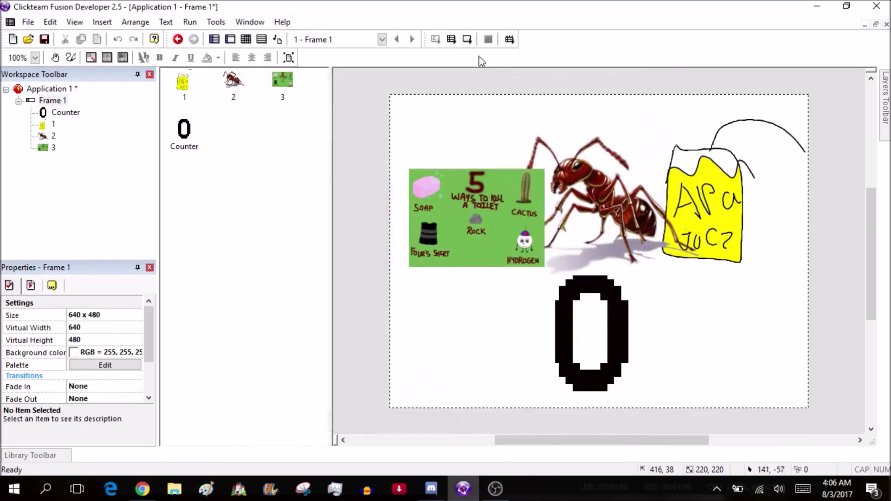
click(452, 40)
click(641, 84)
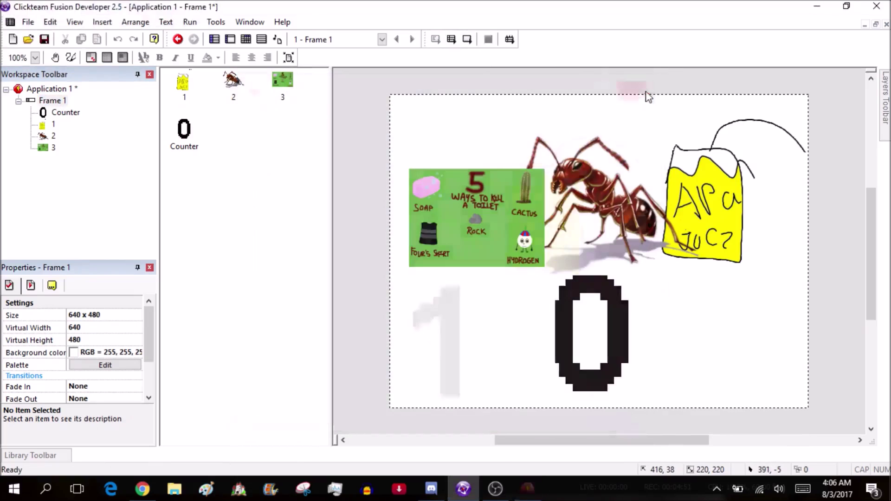
click(452, 40)
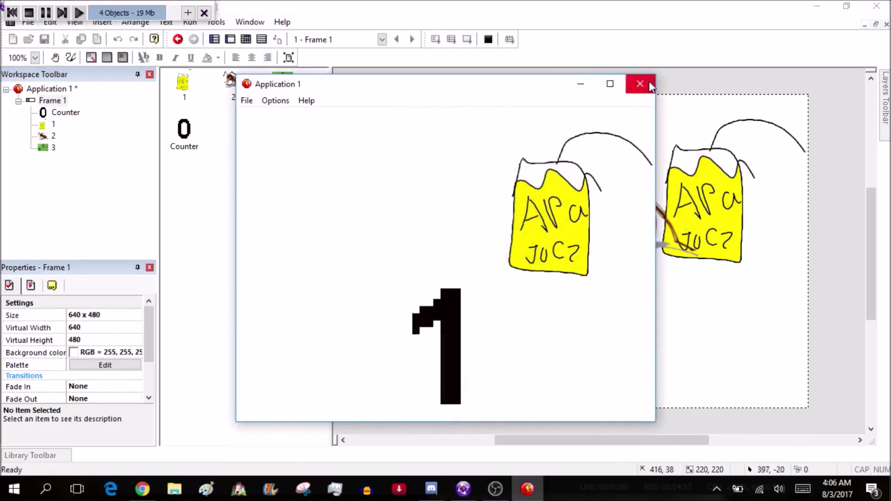
click(640, 84)
click(454, 40)
click(640, 84)
click(453, 40)
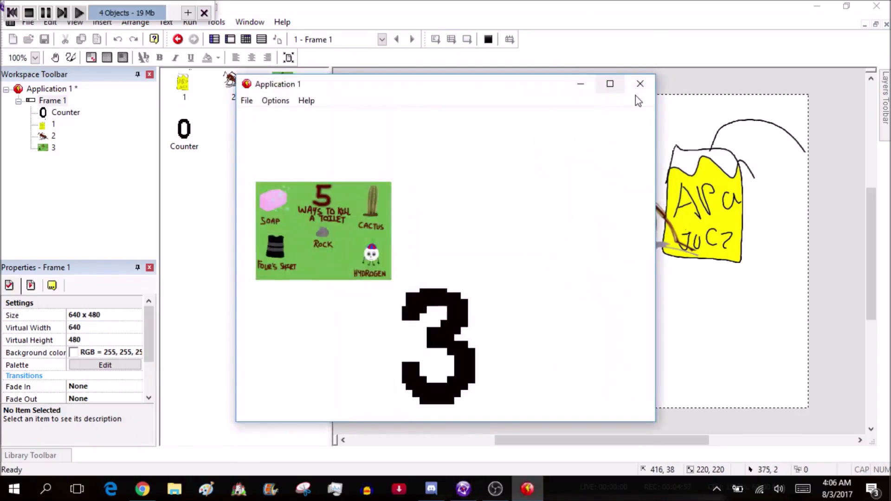
click(640, 84)
click(453, 40)
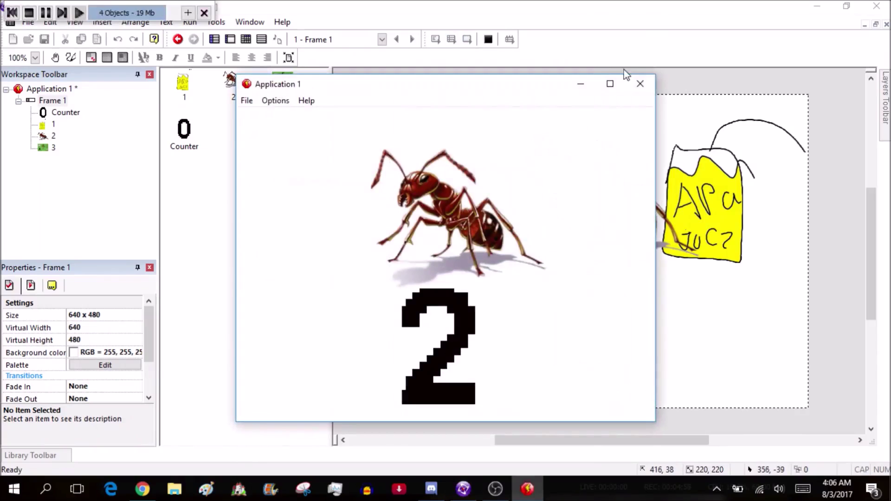
click(639, 83)
drag(413, 126, 569, 171)
click(431, 127)
- Set Frame 1's background colour to purple (75, 0, 130)
click(65, 101)
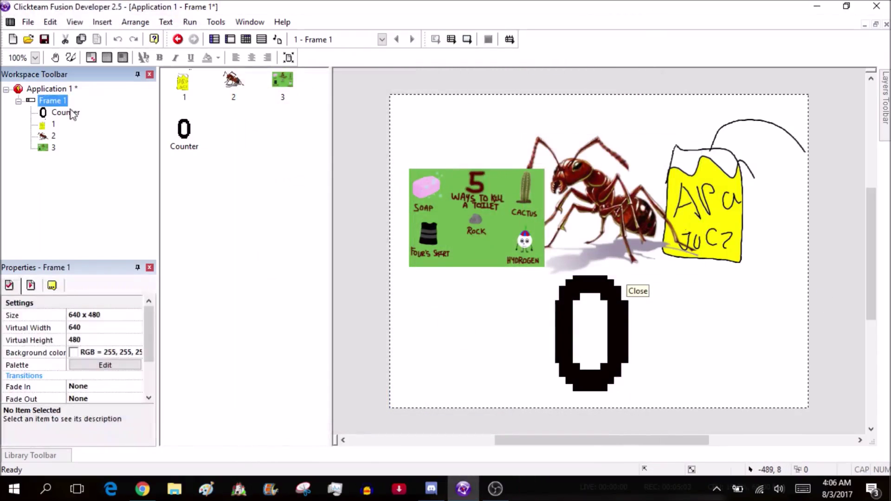
click(92, 353)
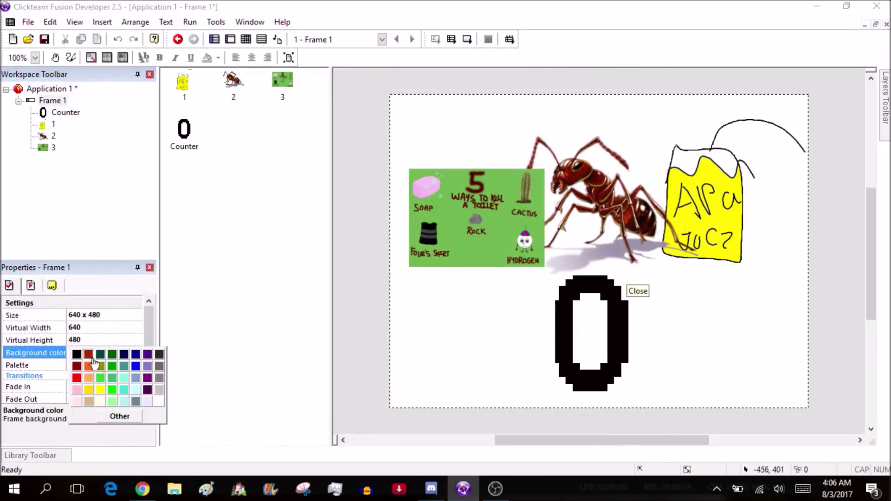
click(148, 357)
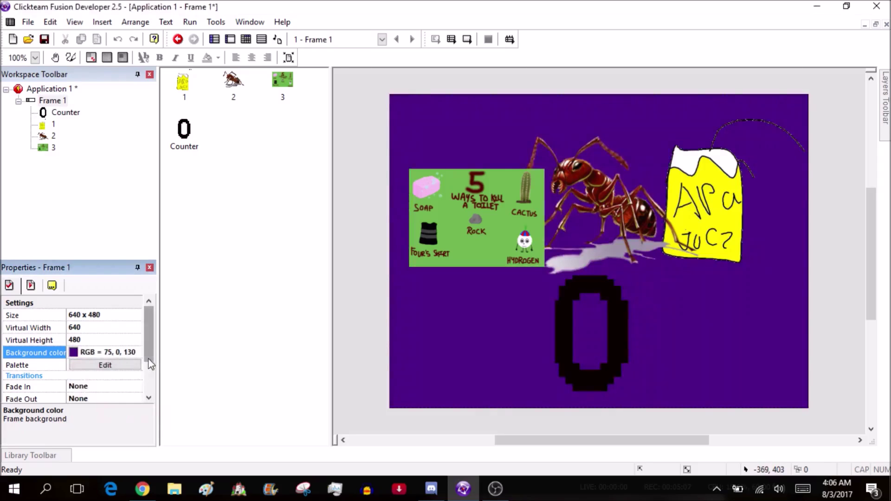
- Move the green board slightly to the left on Frame 1's layout
click(246, 39)
double_click(56, 112)
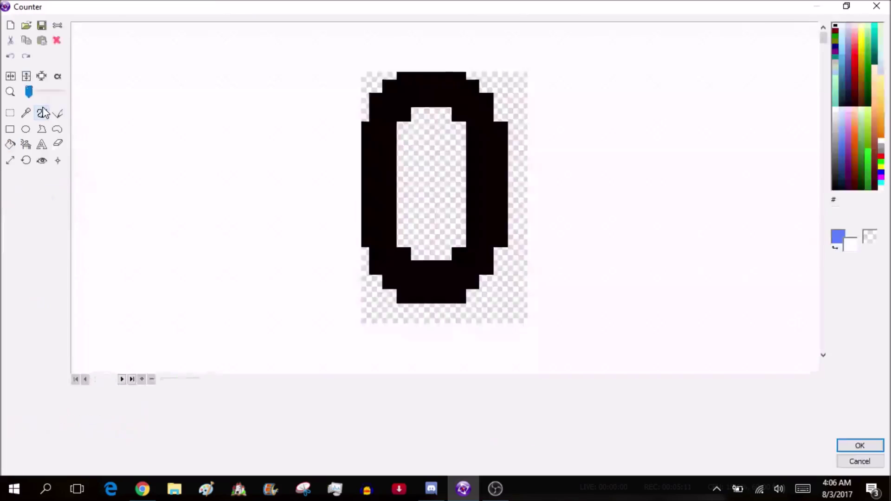
key(Escape)
double_click(43, 97)
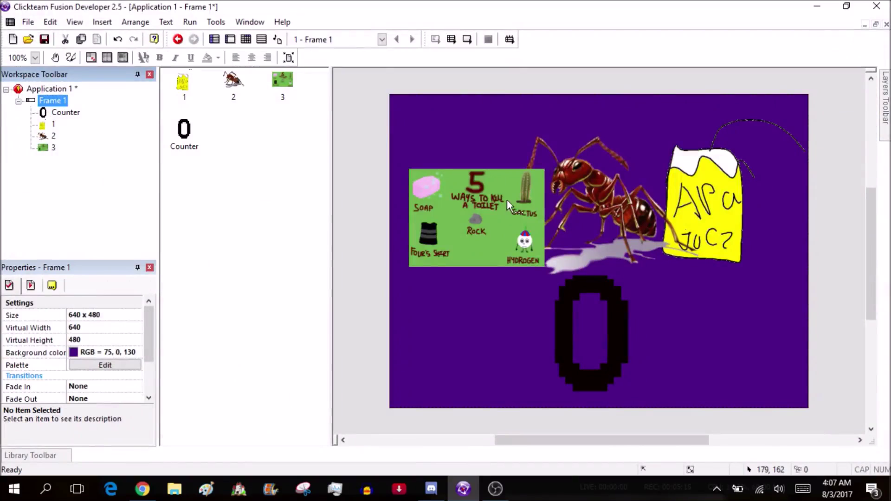
mouse_move(507, 199)
mouse_down()
mouse_move(459, 181)
mouse_move(493, 210)
mouse_up()
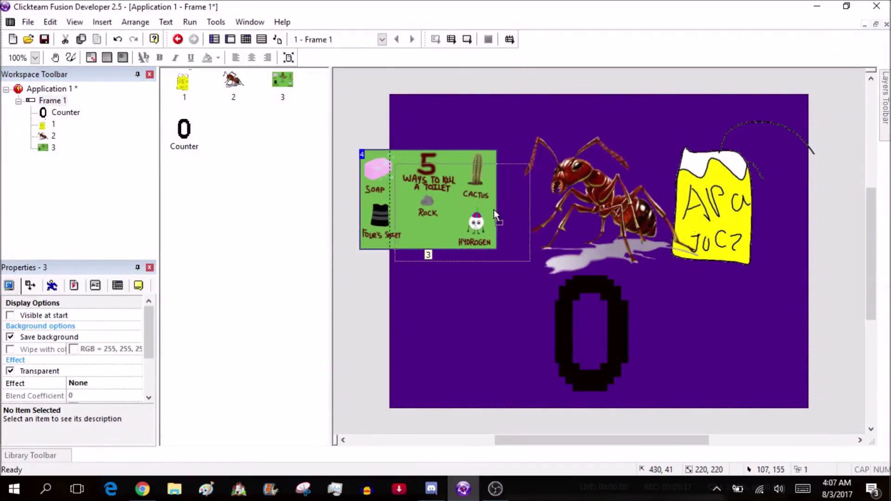
- Rename Frame 1 to 'FIRST WAY'
click(44, 101)
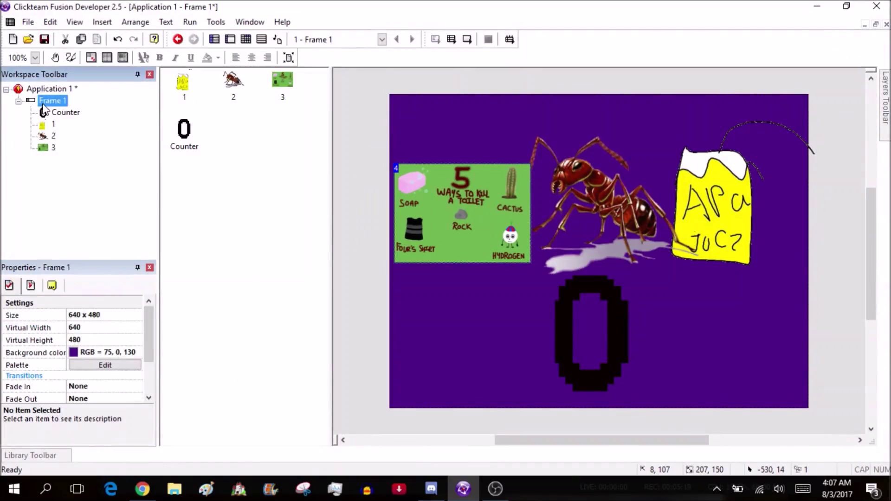
click(44, 101)
text(FIRST WAY)
key(Return)
- Clone the FIRST WAY frame, name the copy 'SECOND WAY', and open it
right_click(42, 107)
click(71, 216)
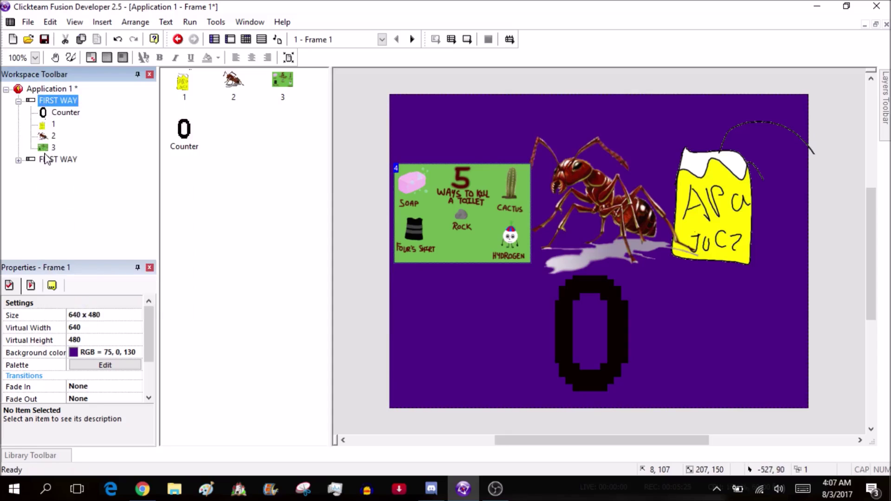
right_click(47, 159)
click(90, 249)
click(58, 160)
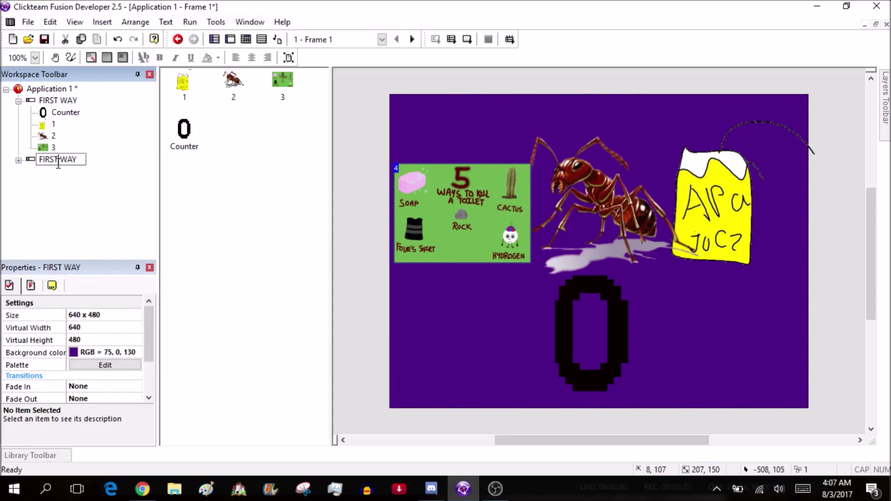
text(SECO)
key(Return)
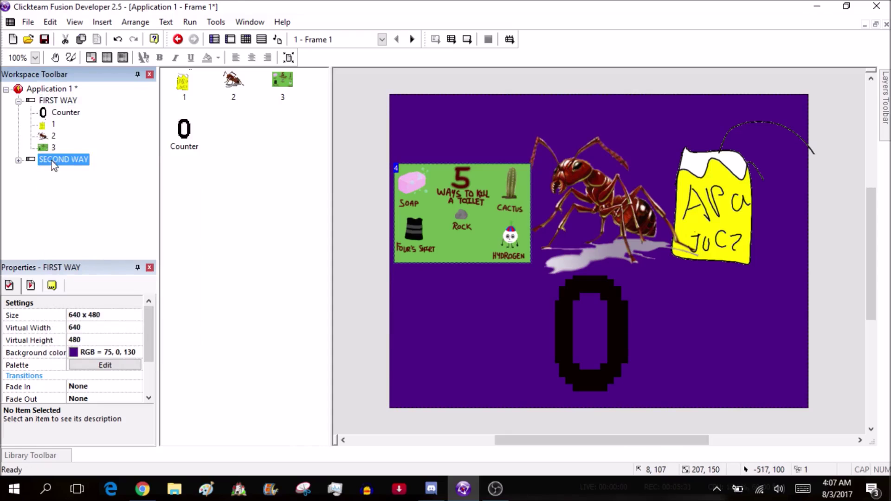
click(54, 163)
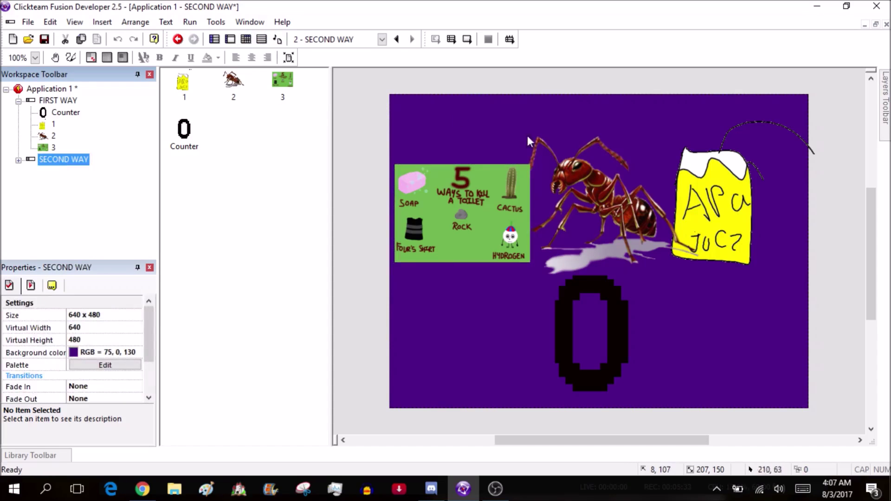
double_click(581, 199)
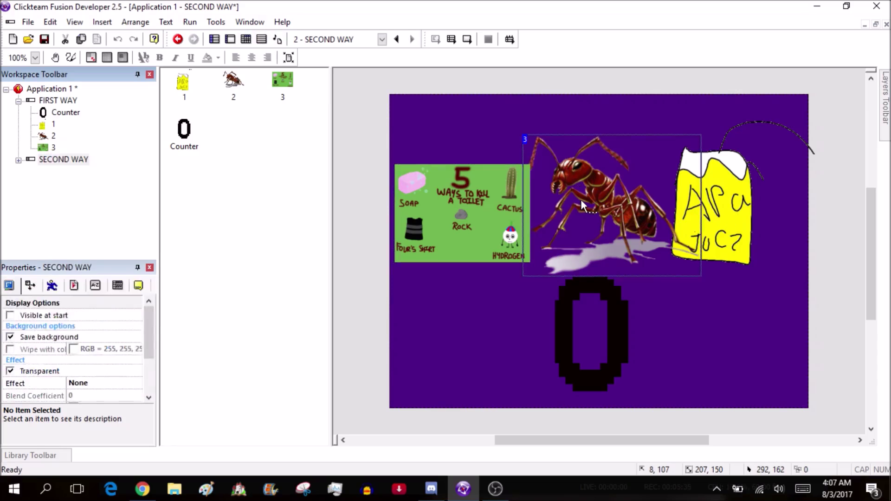
key(Escape)
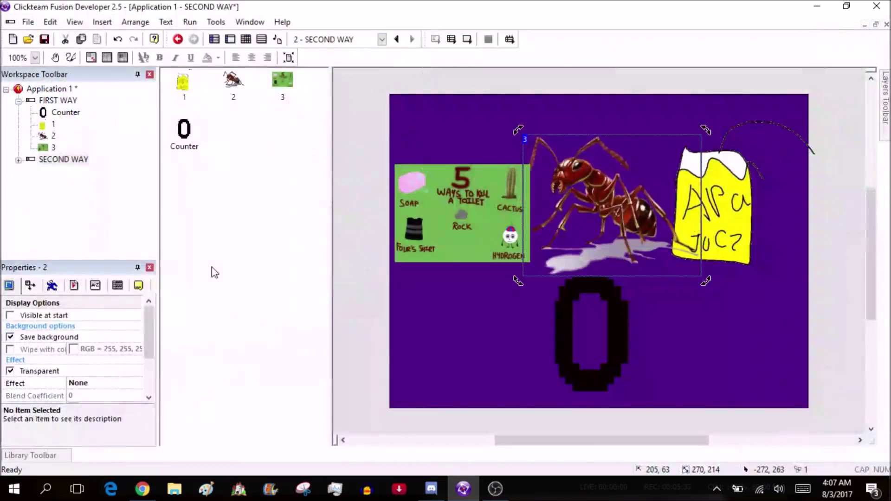
click(535, 208)
click(492, 207)
double_click(492, 208)
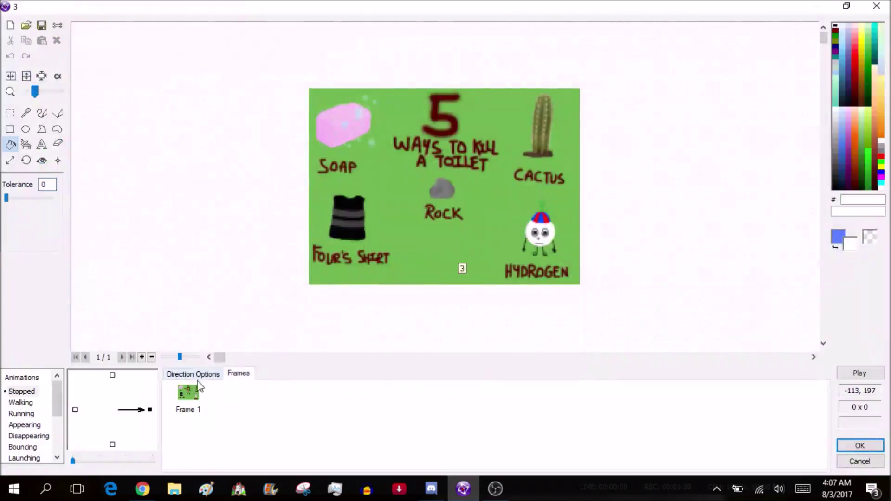
key(Escape)
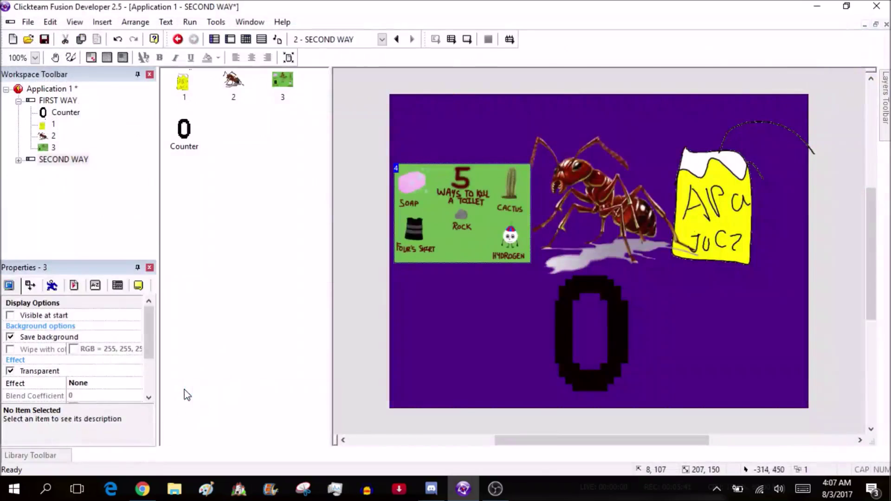
click(614, 181)
double_click(614, 182)
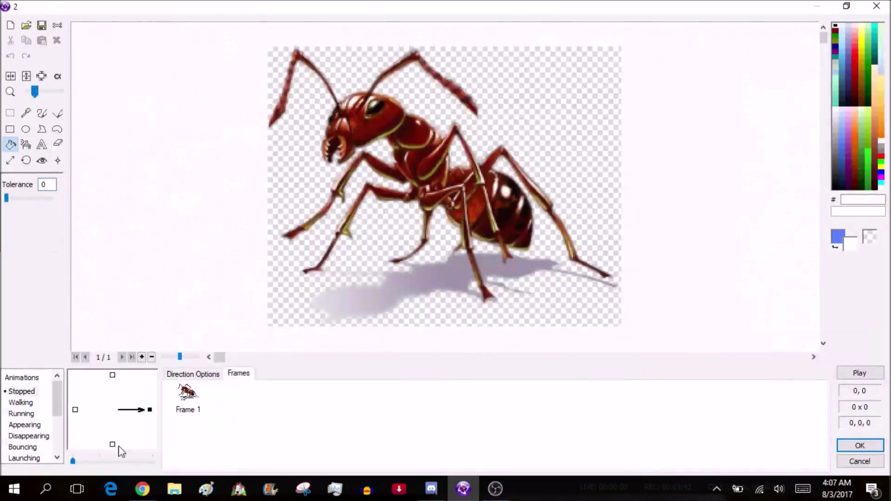
click(112, 445)
key(ctrl+v)
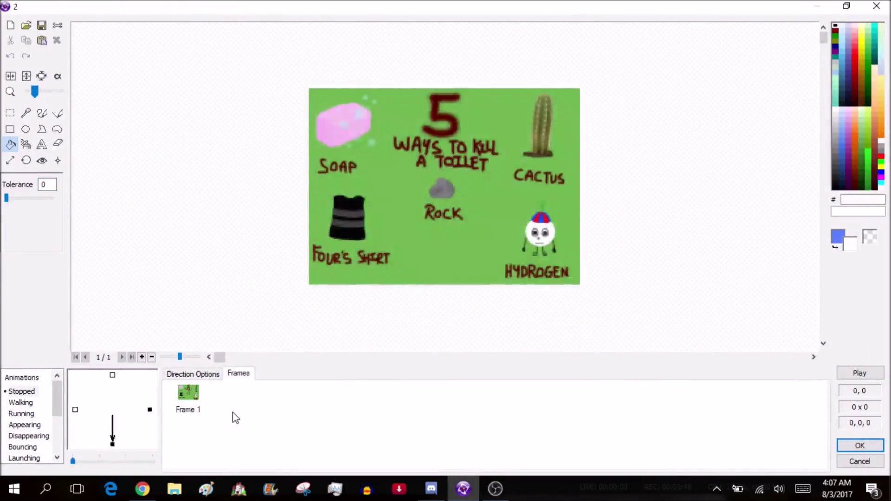
key(Return)
double_click(678, 208)
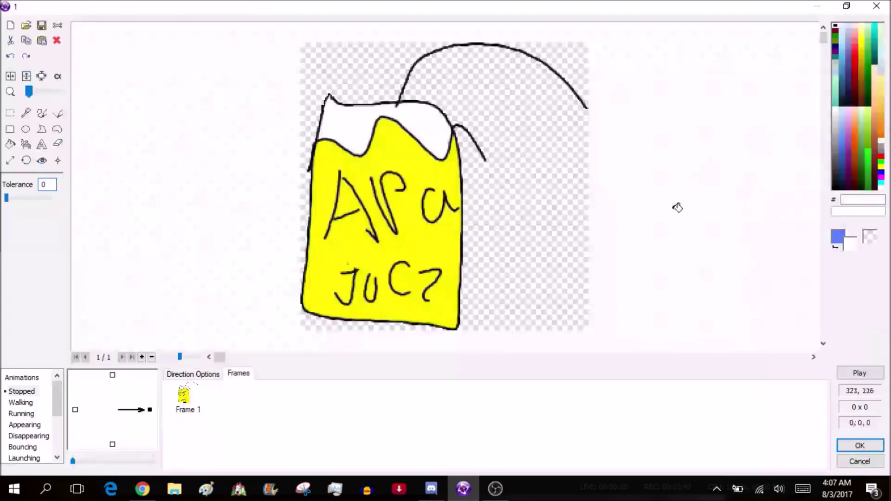
click(194, 374)
click(238, 375)
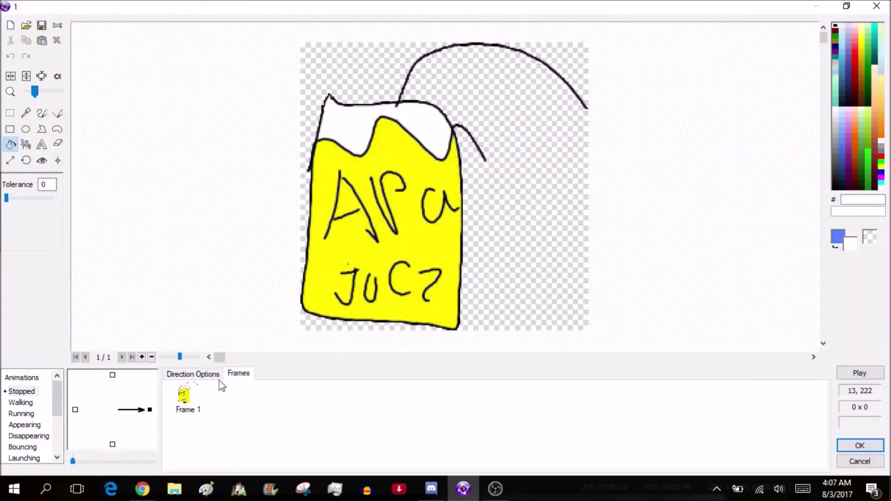
click(194, 393)
key(Return)
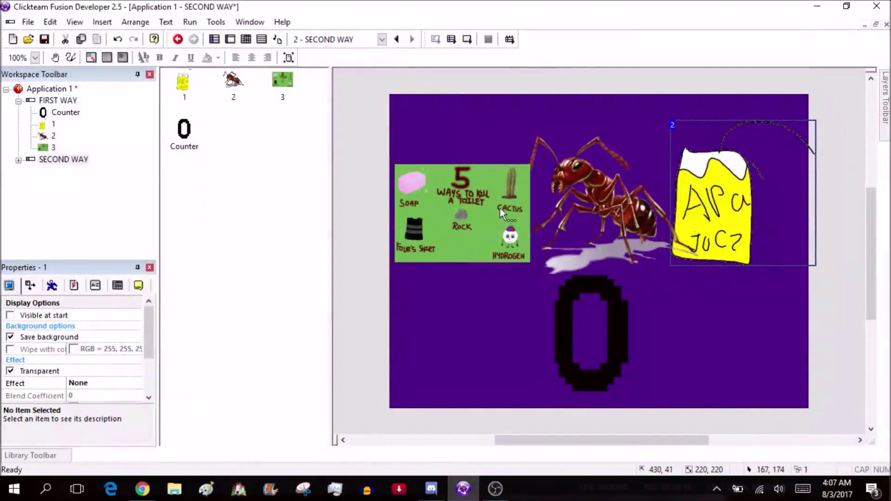
double_click(695, 302)
click(742, 154)
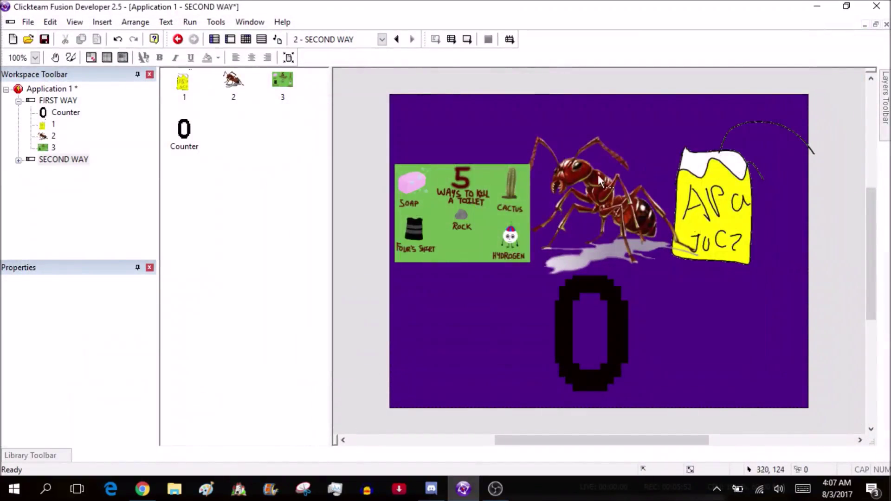
double_click(603, 204)
click(112, 375)
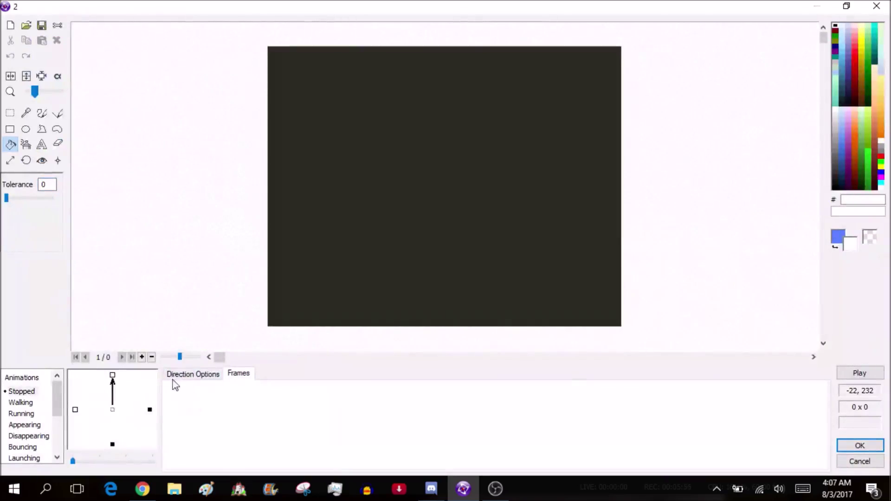
key(Return)
- Delete the green 5-ways picture, suppressing the warning, and the yellow sign from SECOND WAY
click(444, 221)
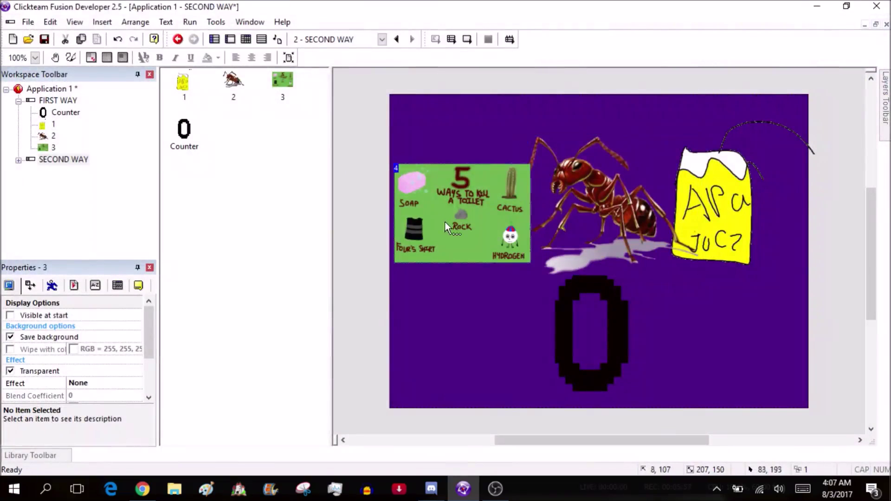
key(Delete)
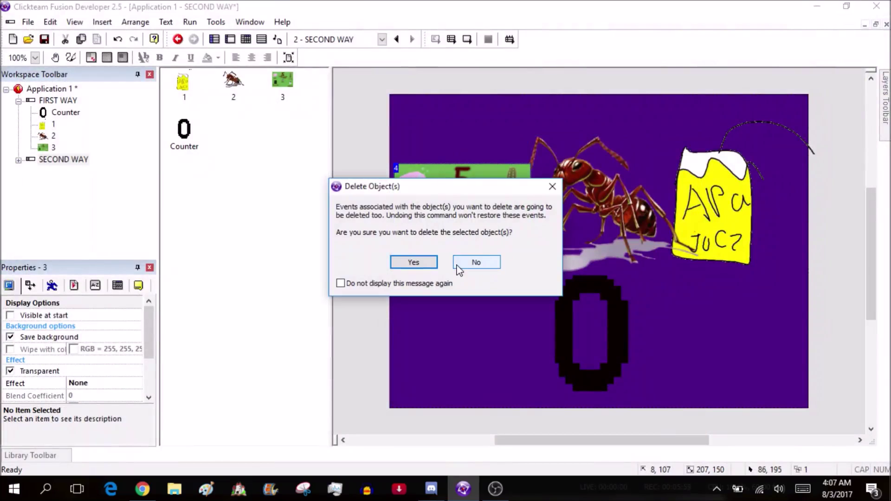
click(398, 283)
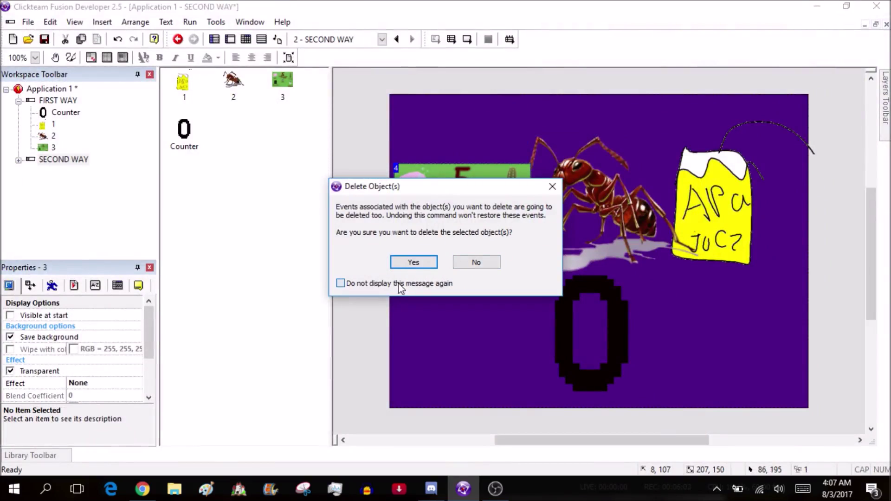
click(412, 263)
click(717, 206)
key(Delete)
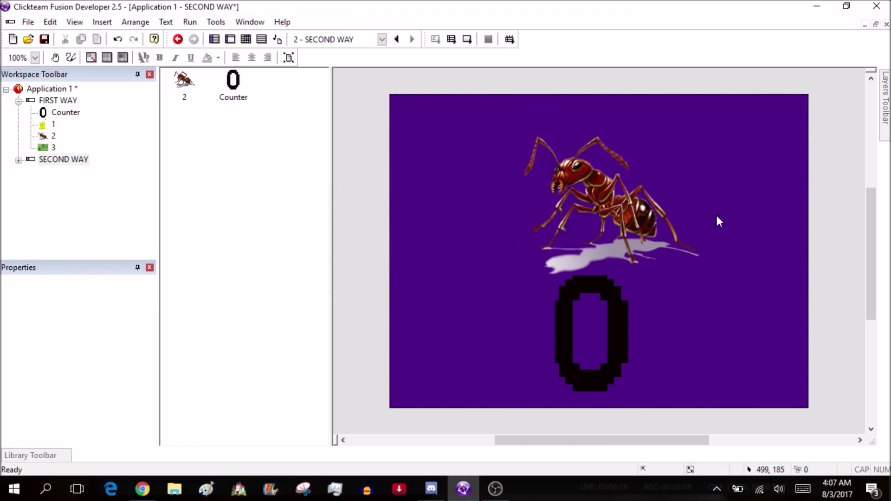
click(608, 206)
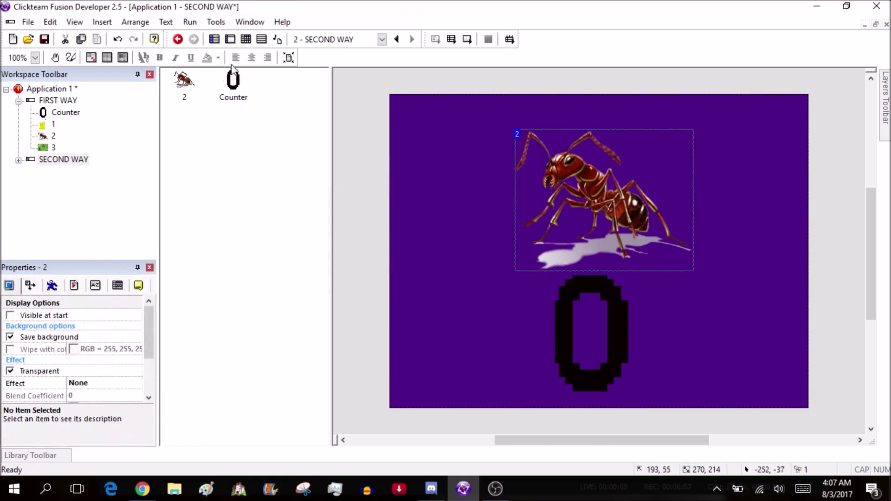
- Delete the ant's counter-2 reappear action and make the ant face right for counter 1
click(245, 41)
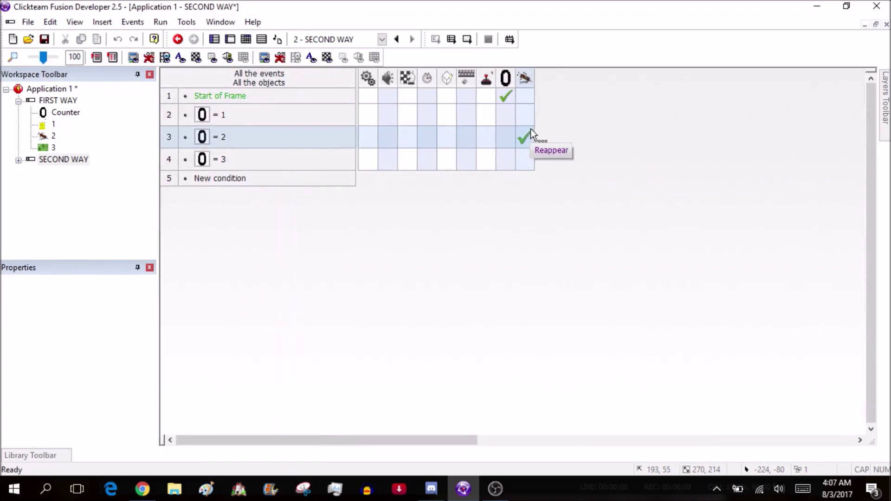
key(Delete)
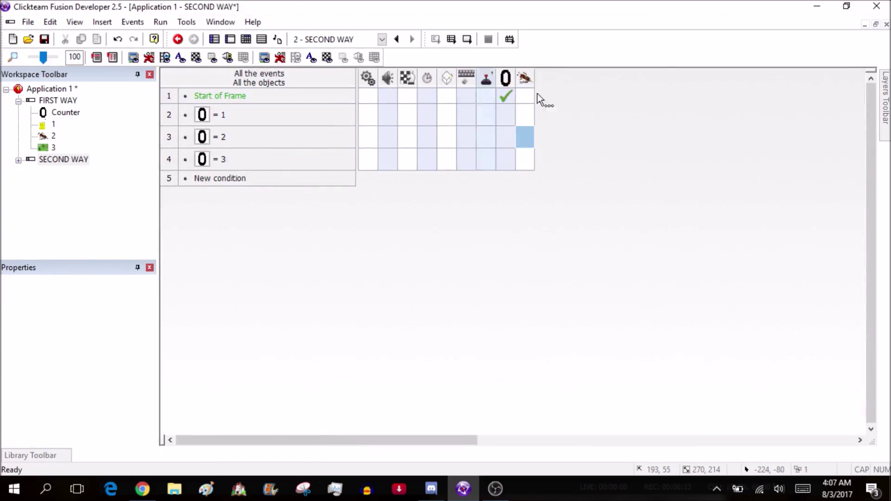
click(524, 118)
mouse_move(603, 155)
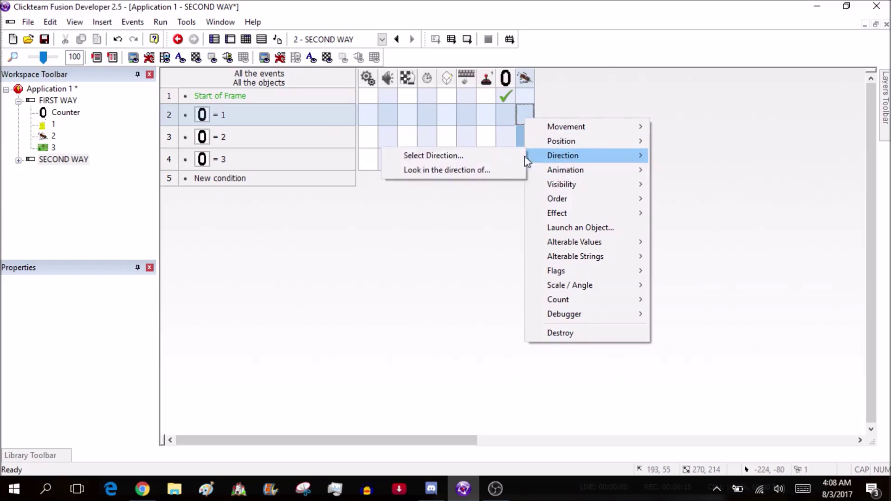
click(519, 155)
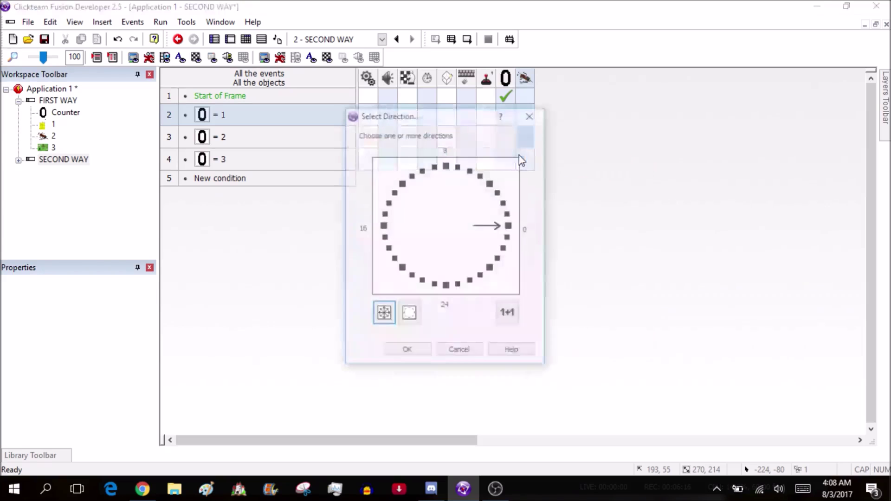
click(393, 355)
right_click(55, 162)
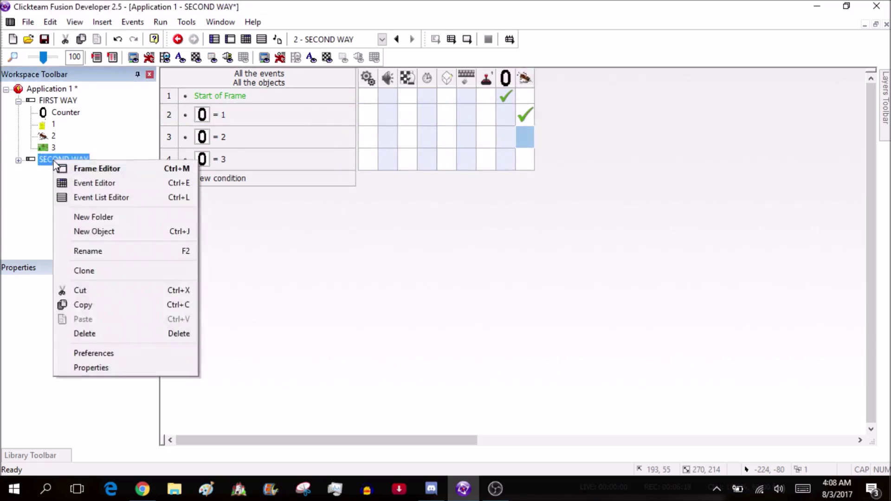
click(97, 168)
- Make the ant visible at start and rename it 'Direction Ant'
click(554, 160)
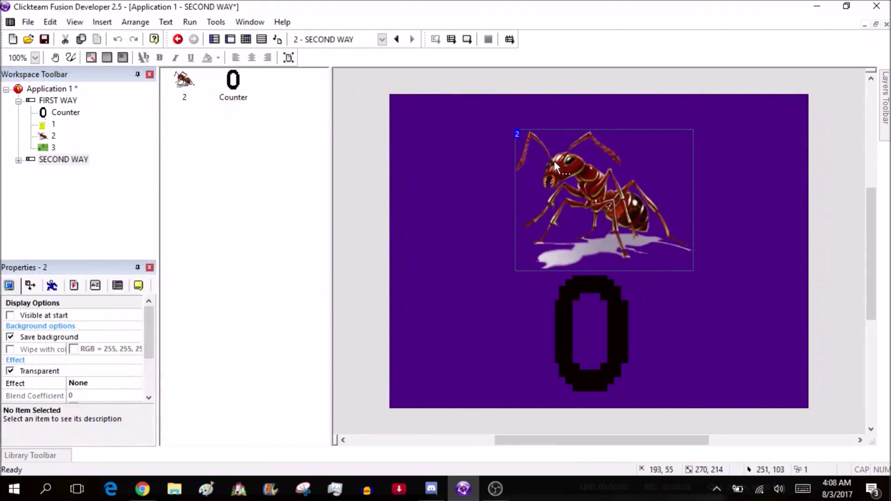
click(9, 315)
double_click(195, 96)
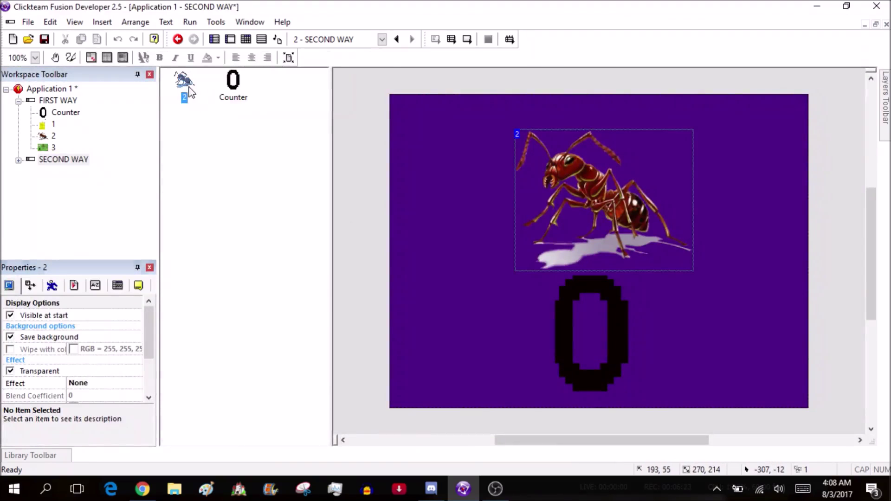
text(Direct)
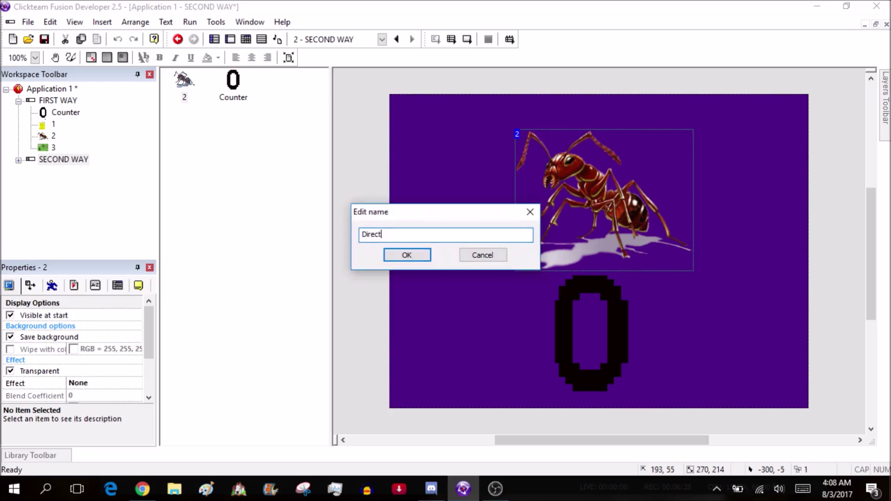
text(ion Ant)
key(Return)
- Set the ant's direction in the Counter = 2 and Counter = 3 events, downward for 3
click(246, 40)
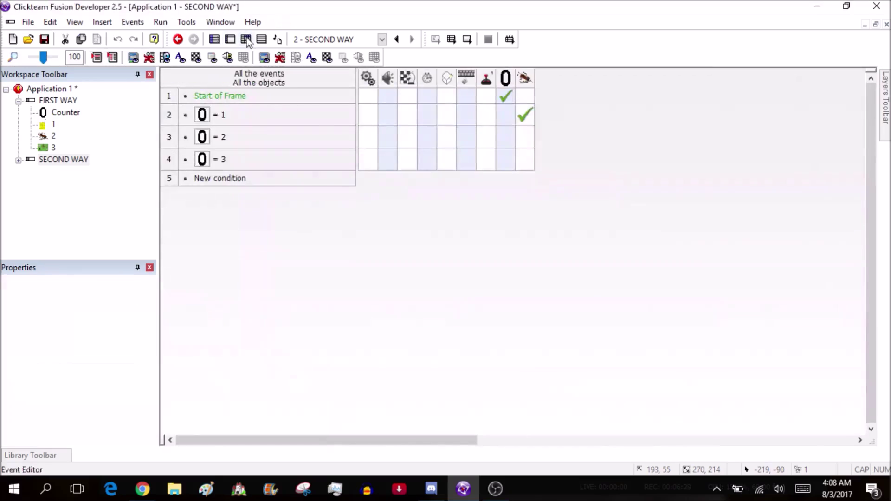
click(525, 135)
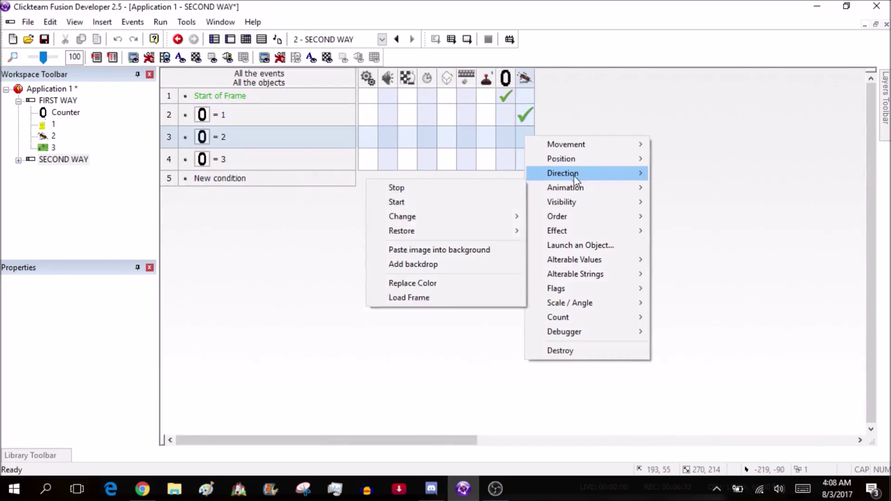
mouse_move(570, 175)
click(501, 174)
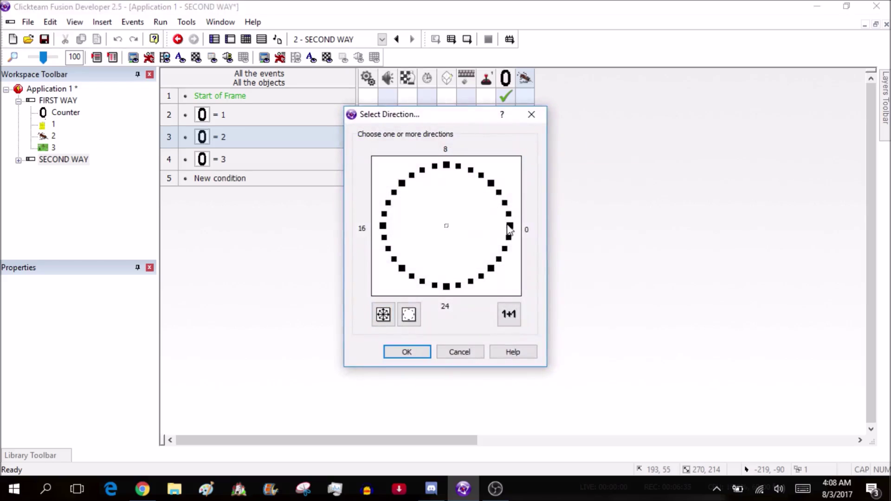
click(418, 355)
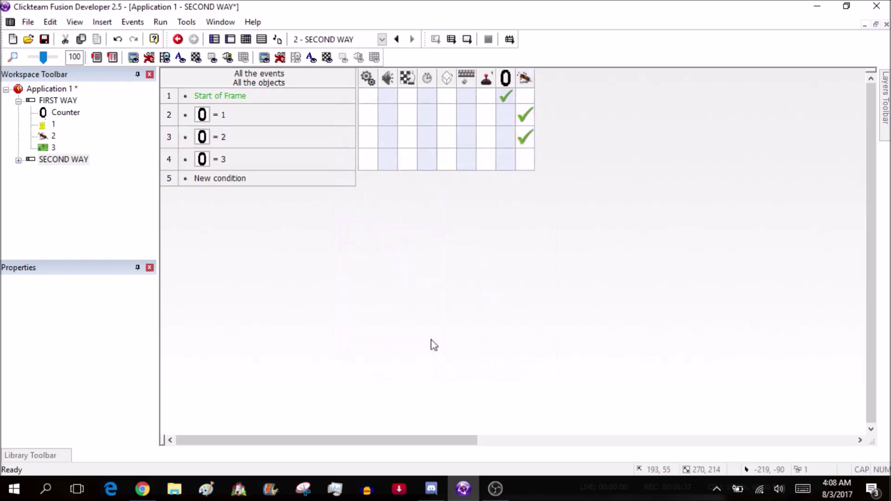
click(524, 162)
mouse_move(566, 201)
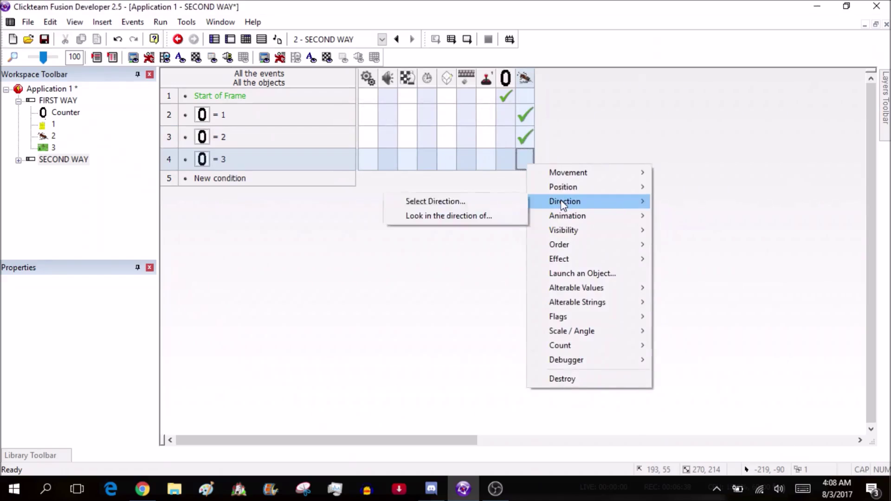
click(505, 205)
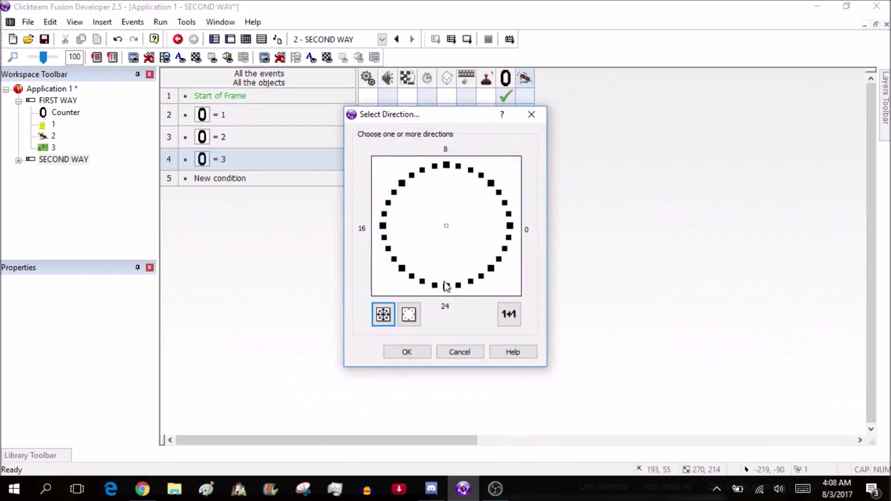
click(393, 352)
double_click(63, 159)
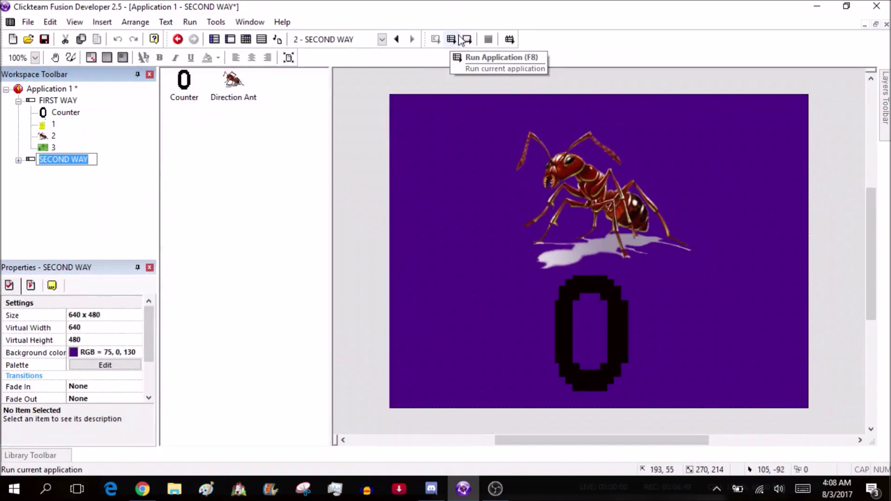
- Test-run the SECOND WAY frame three times, then switch to the FIRST WAY frame
key(Return)
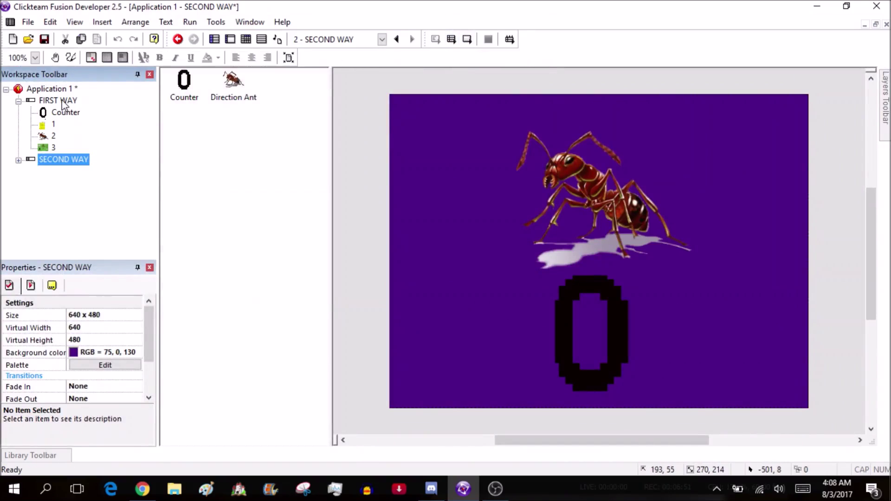
click(67, 160)
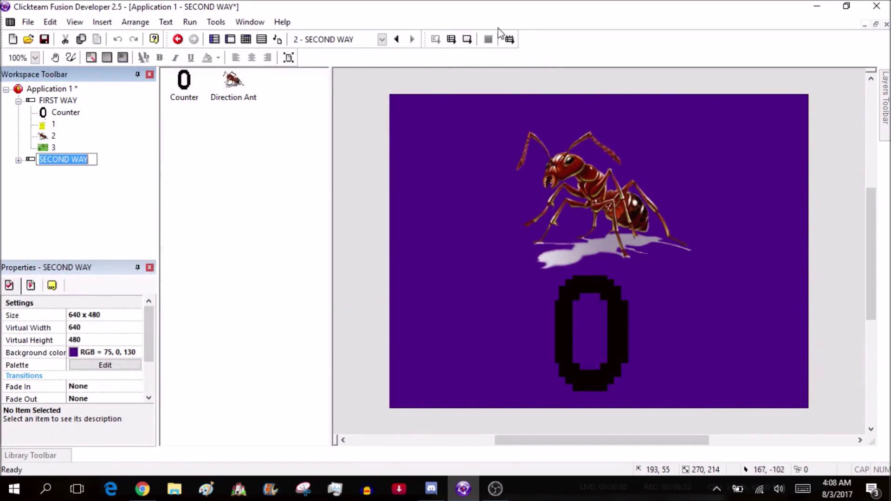
right_click(79, 170)
click(467, 40)
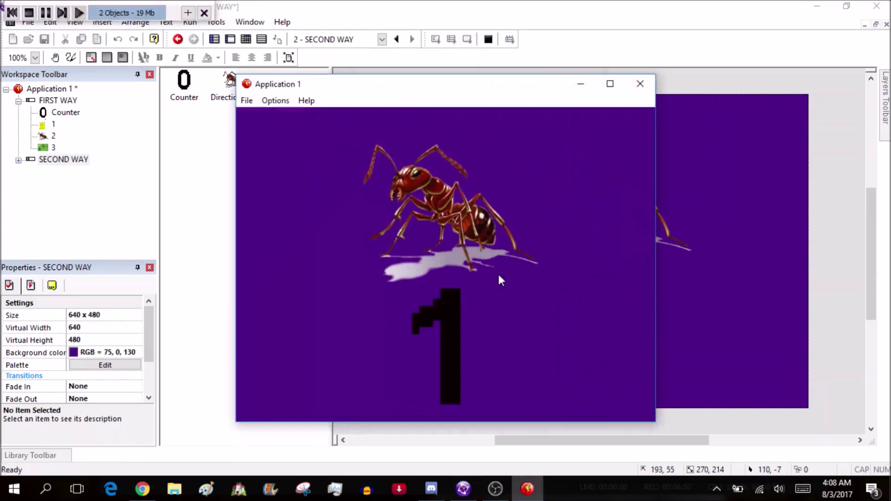
click(639, 86)
click(466, 40)
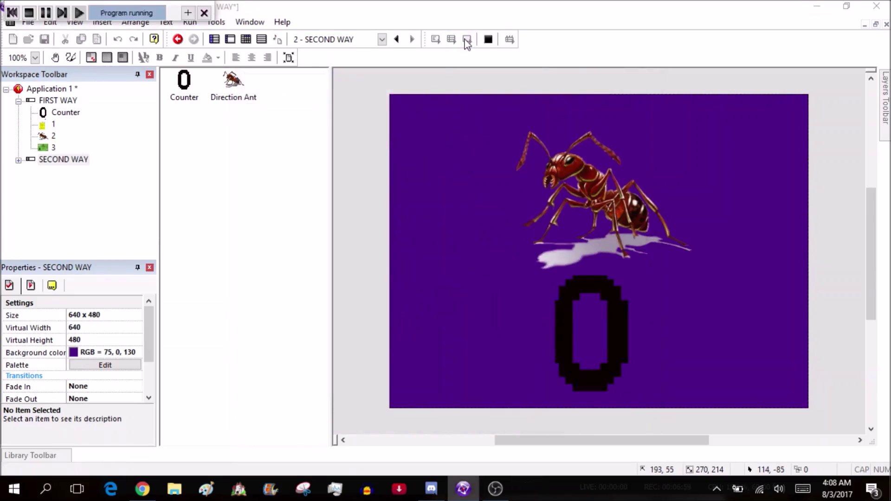
click(640, 83)
click(468, 39)
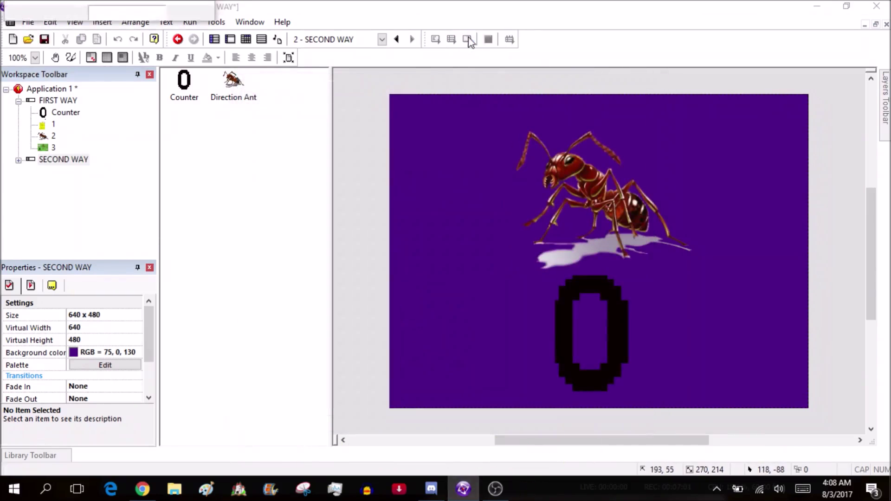
click(640, 84)
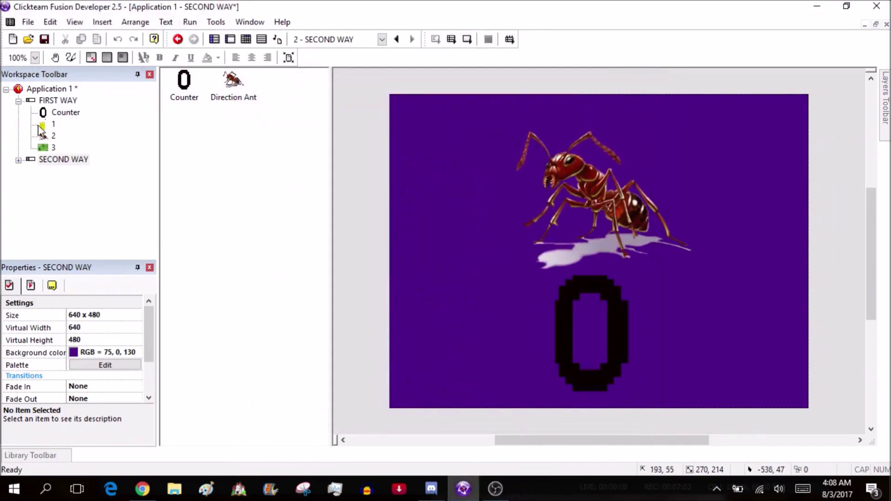
click(49, 103)
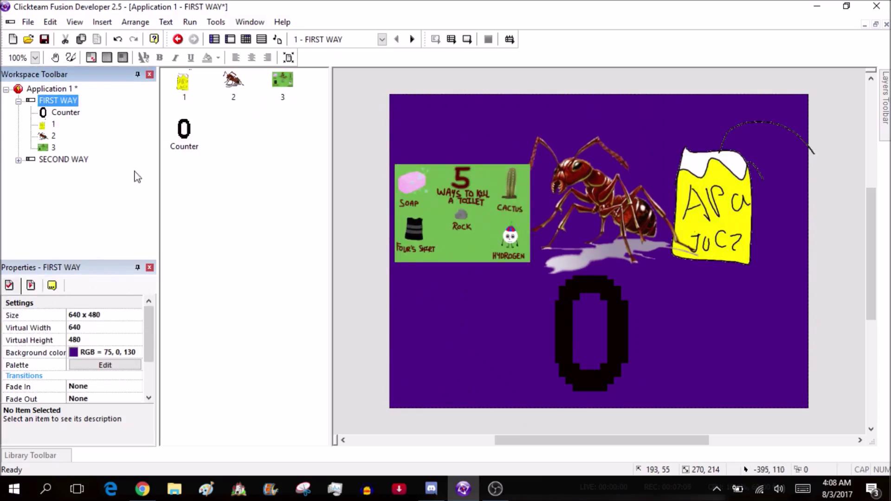